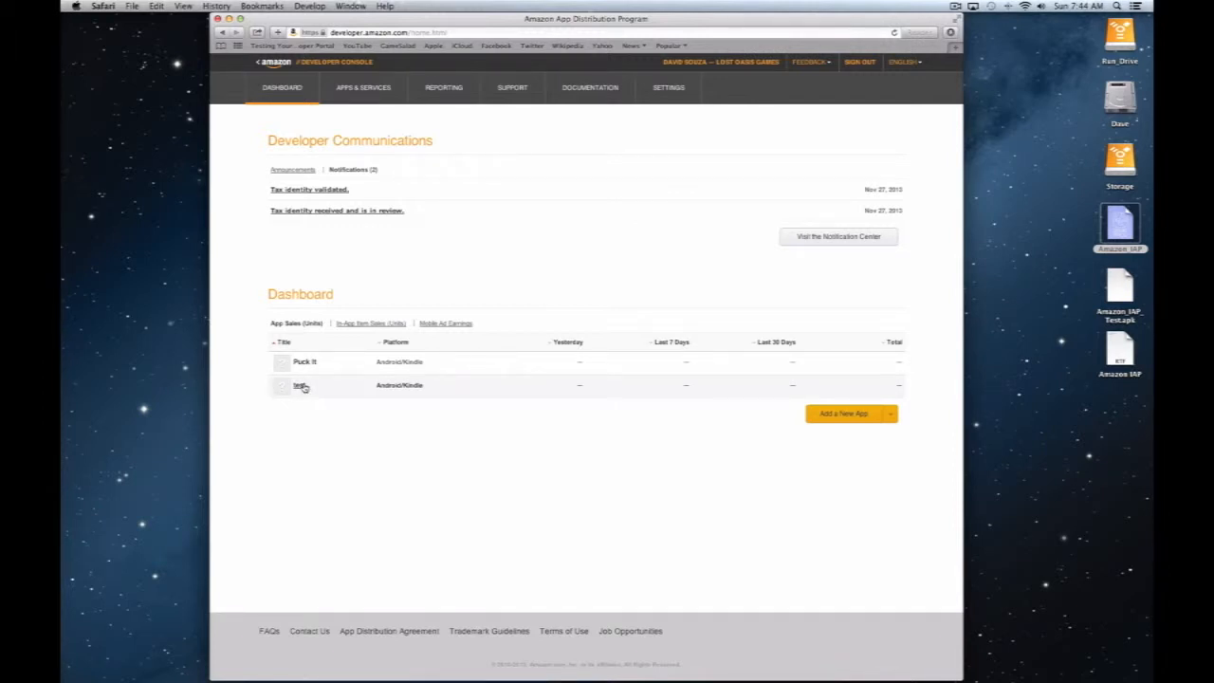
# Step: Open the test app's in-app items and bring up the general information of the Get 20 Coins consumable for editing
pyautogui.click(300, 386)
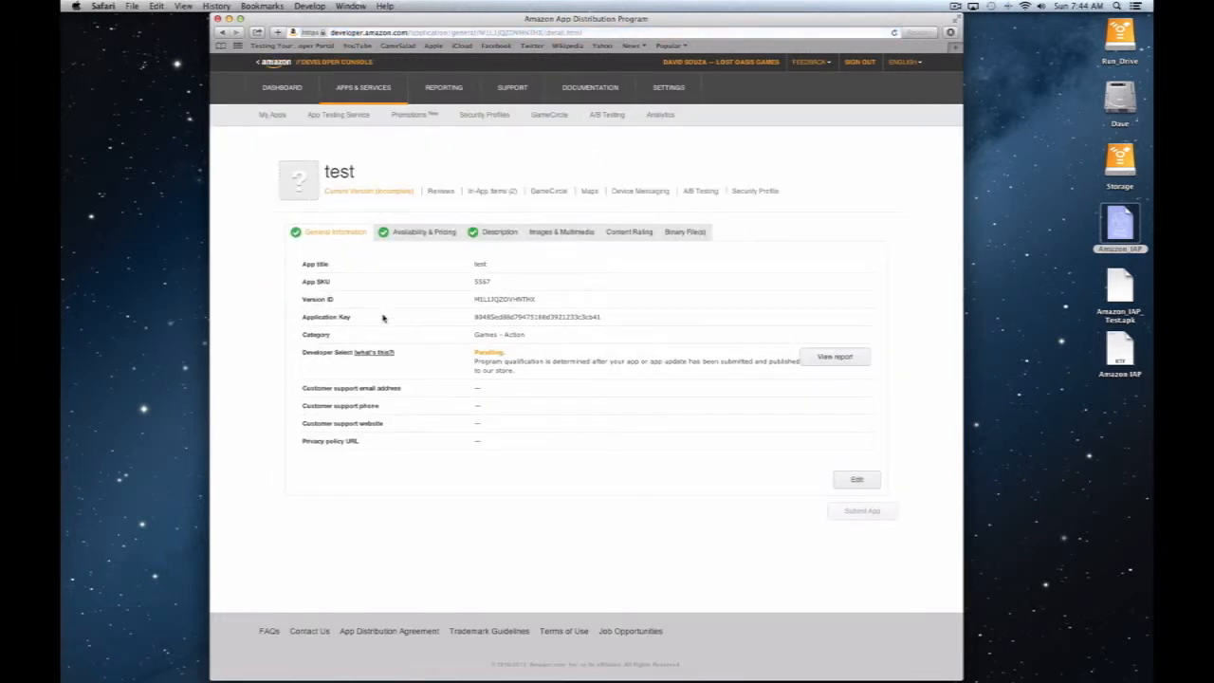
pyautogui.click(493, 192)
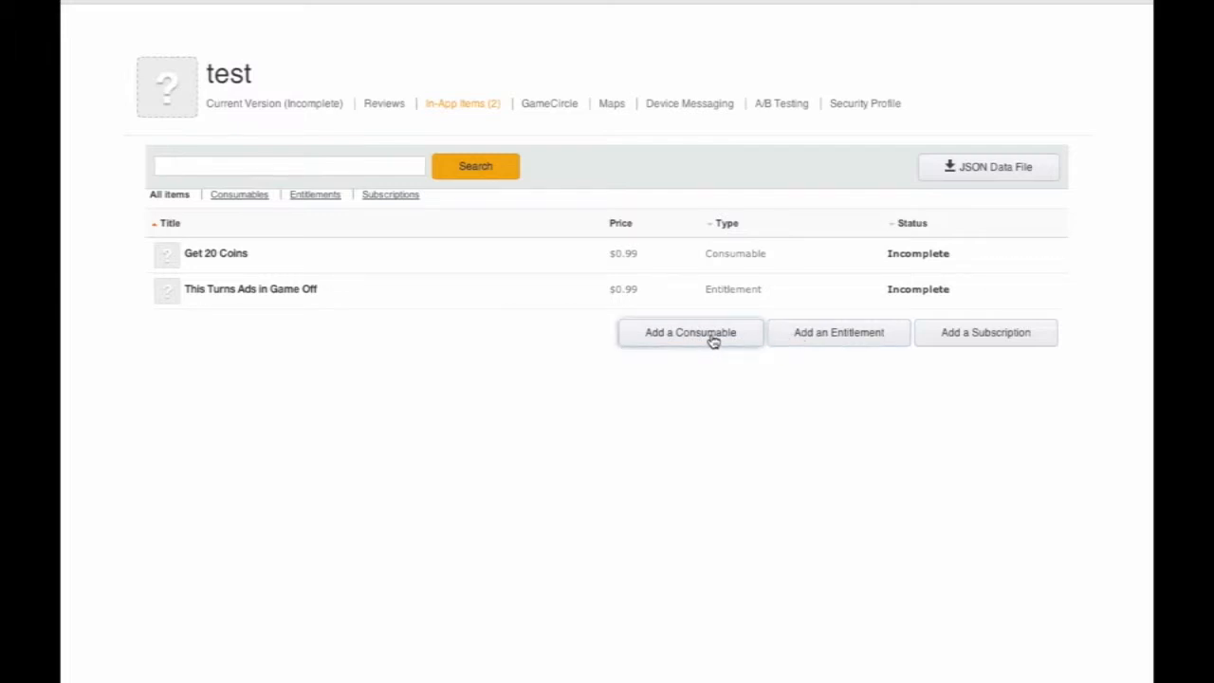
pyautogui.click(225, 258)
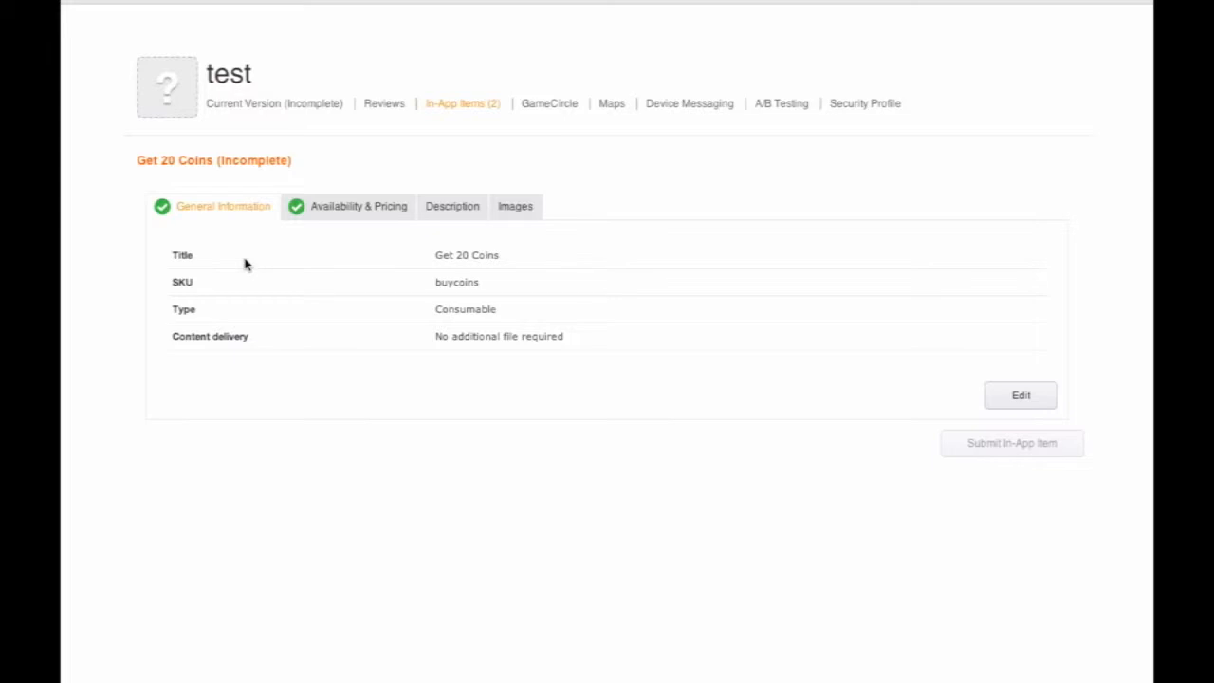
pyautogui.click(1016, 398)
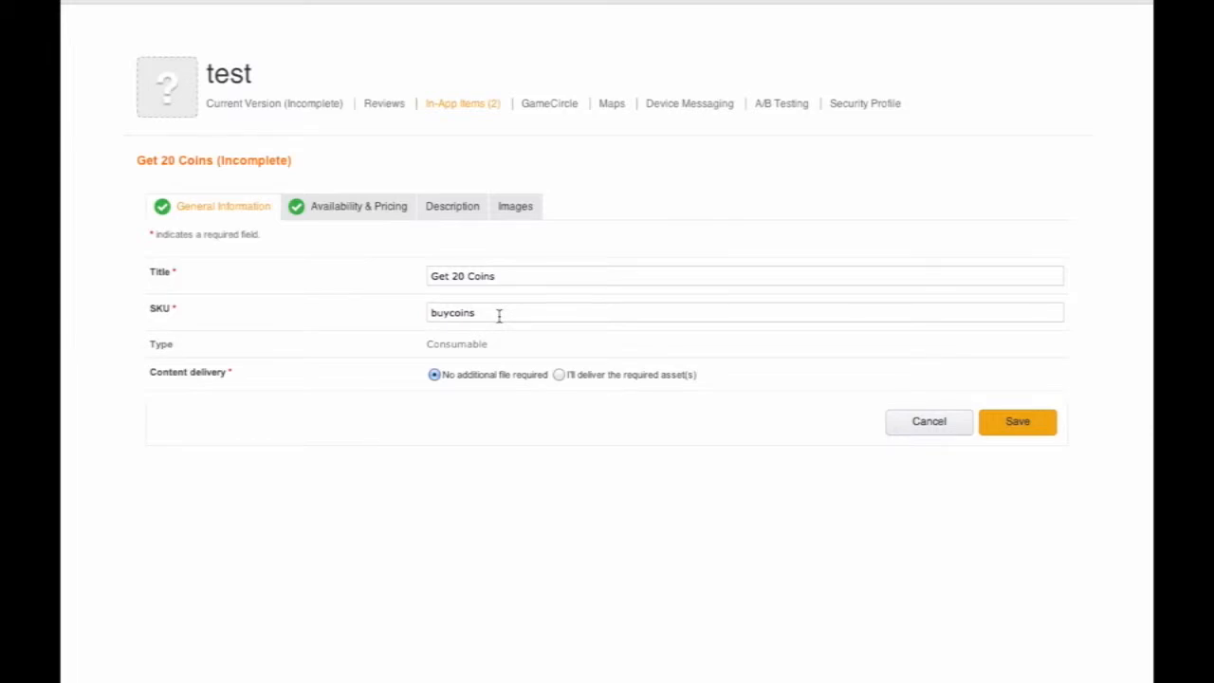
pyautogui.click(430, 313)
# Step: Make Get 20 Coins a paid consumable with a base list price of .99 United States Dollar and save it
pyautogui.click(370, 215)
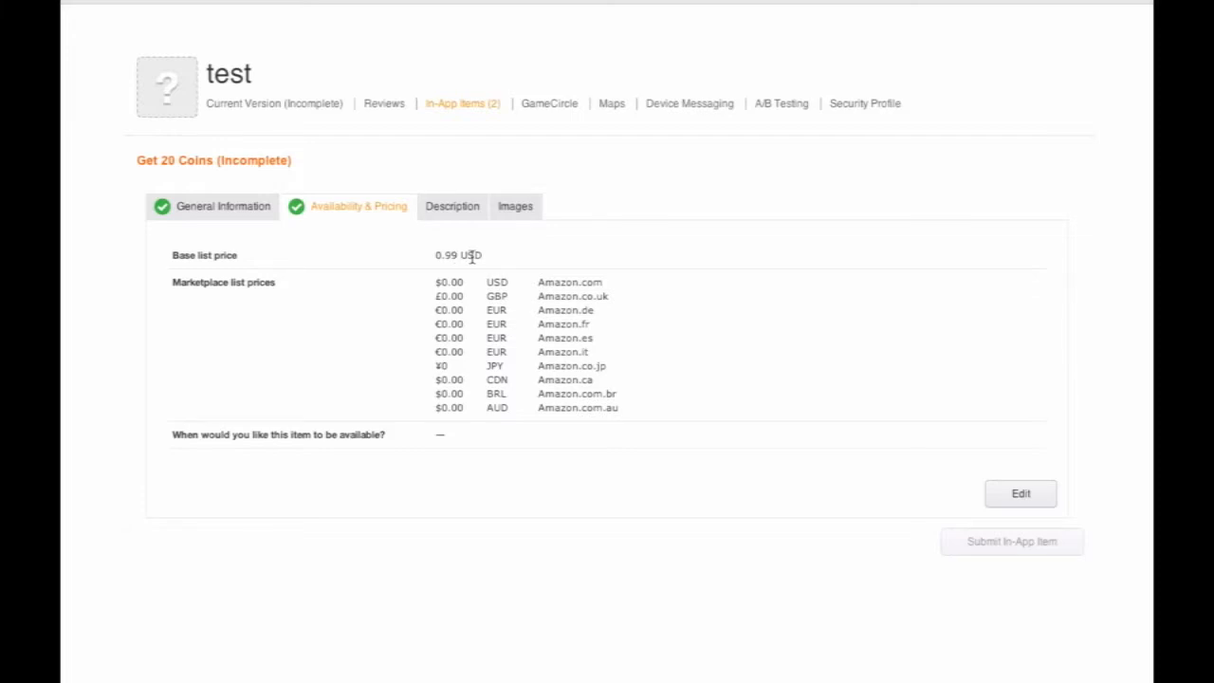
pyautogui.click(1022, 503)
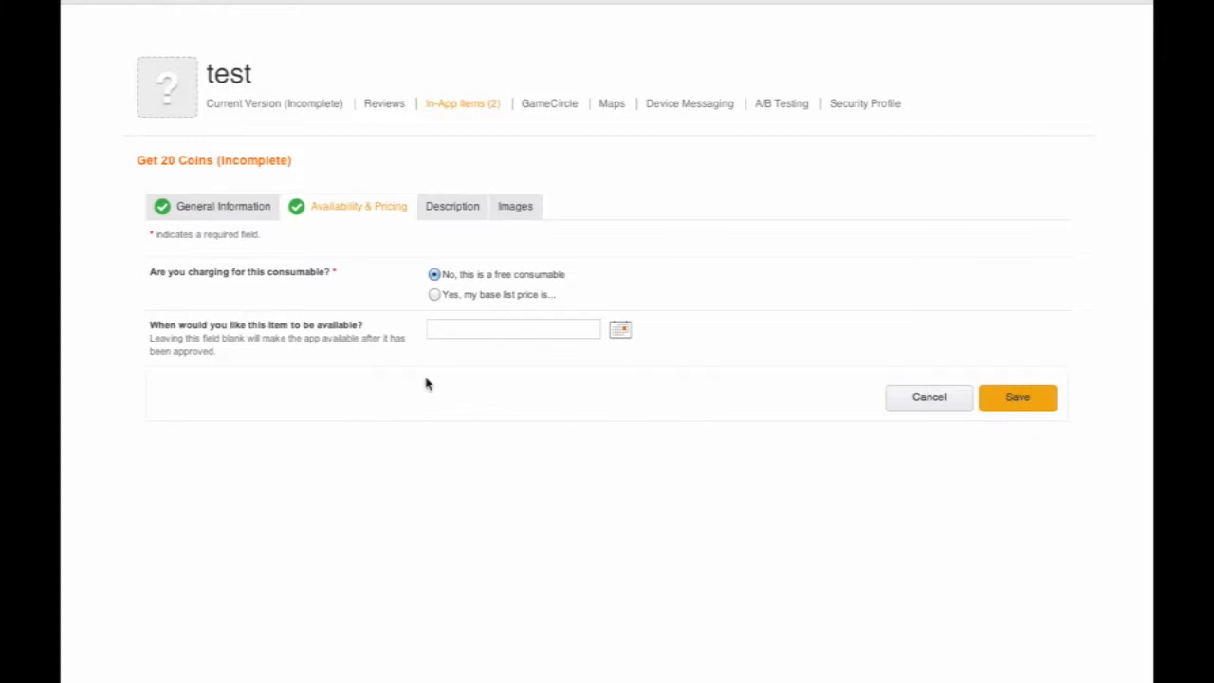
pyautogui.click(435, 295)
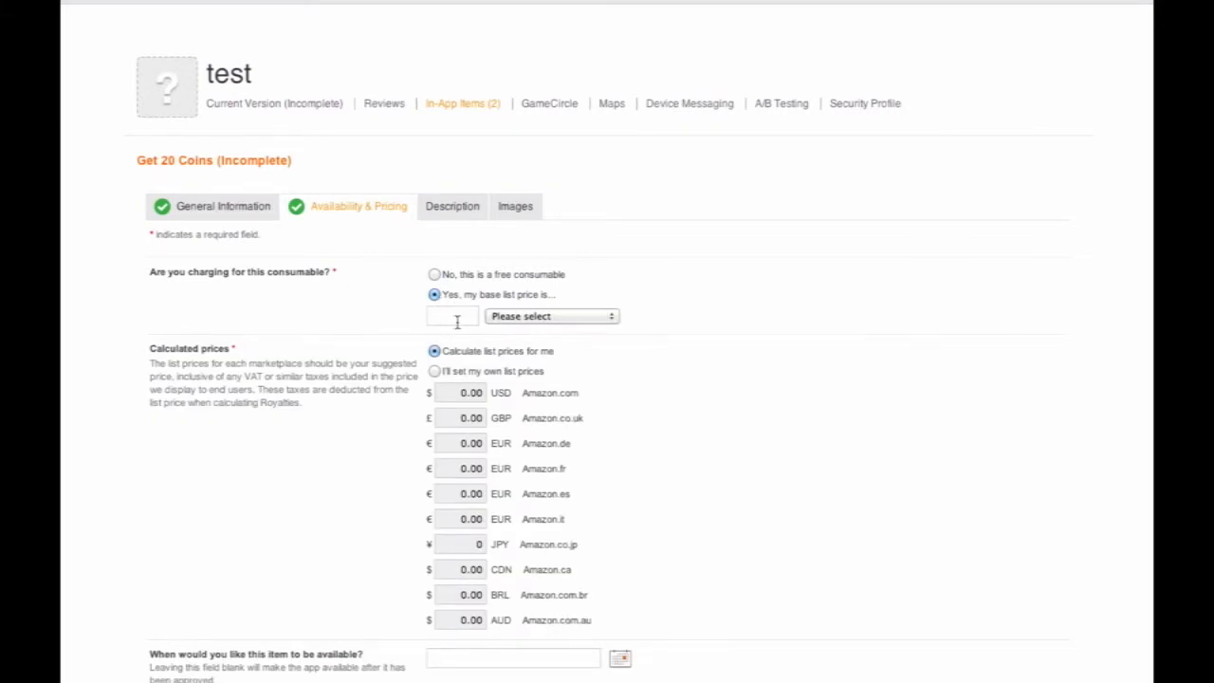
pyautogui.click(521, 318)
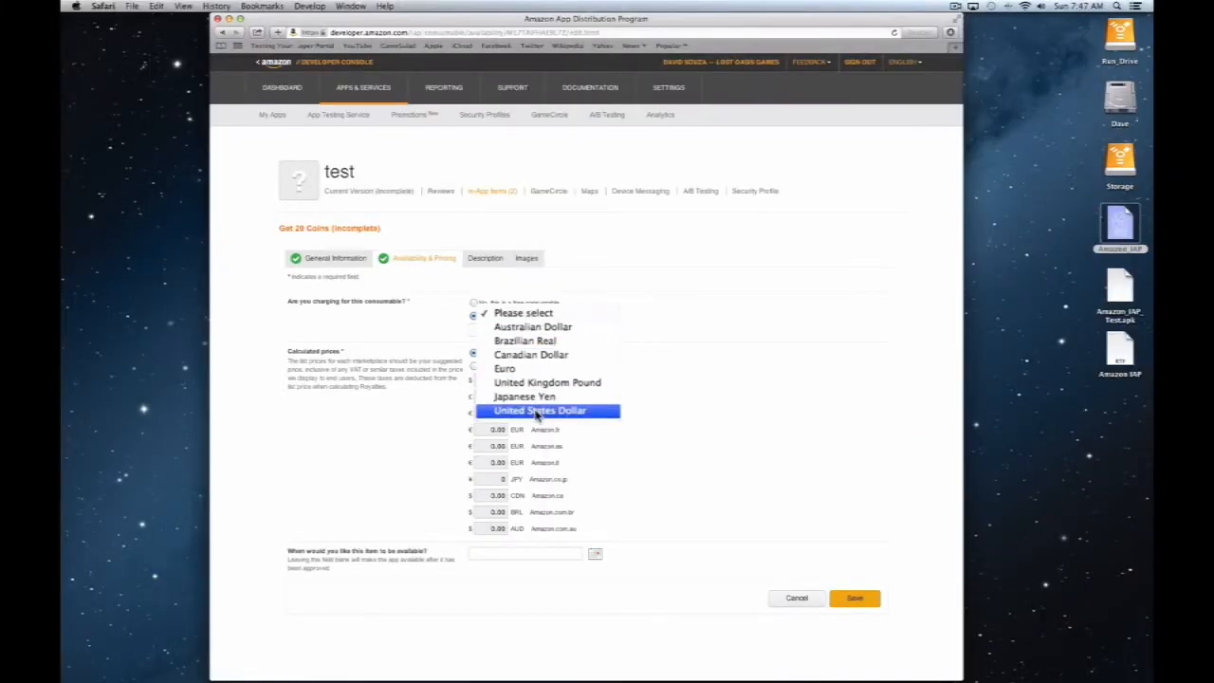
pyautogui.click(538, 411)
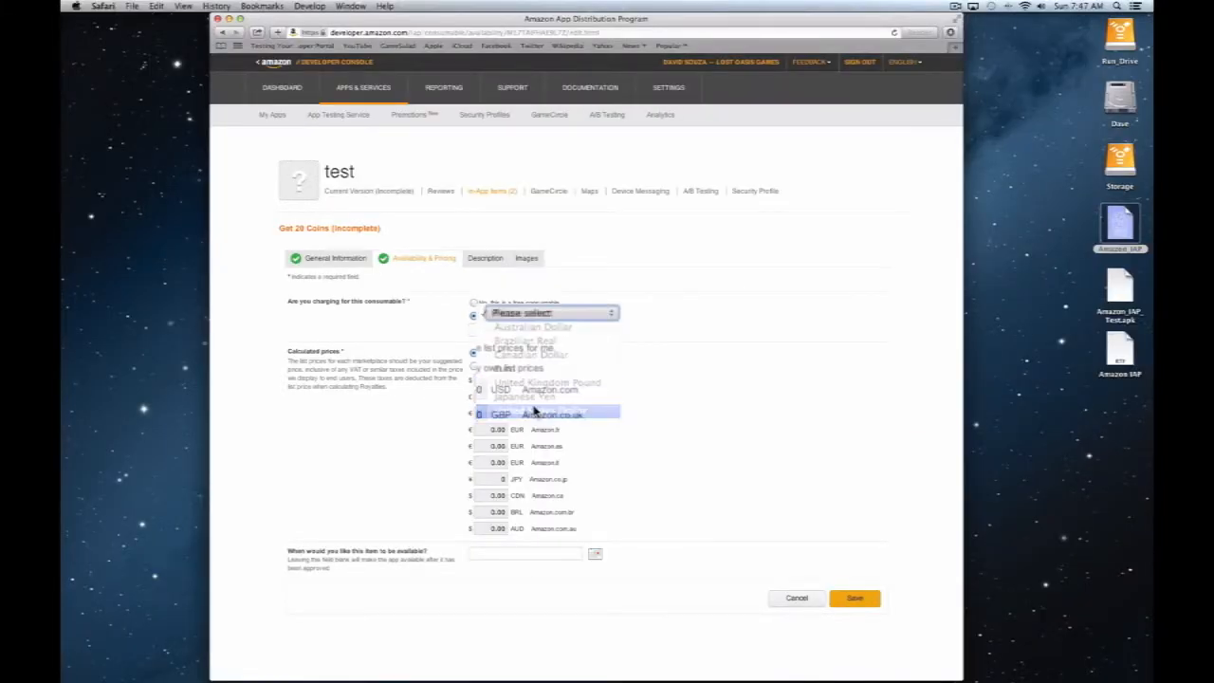
pyautogui.click(482, 331)
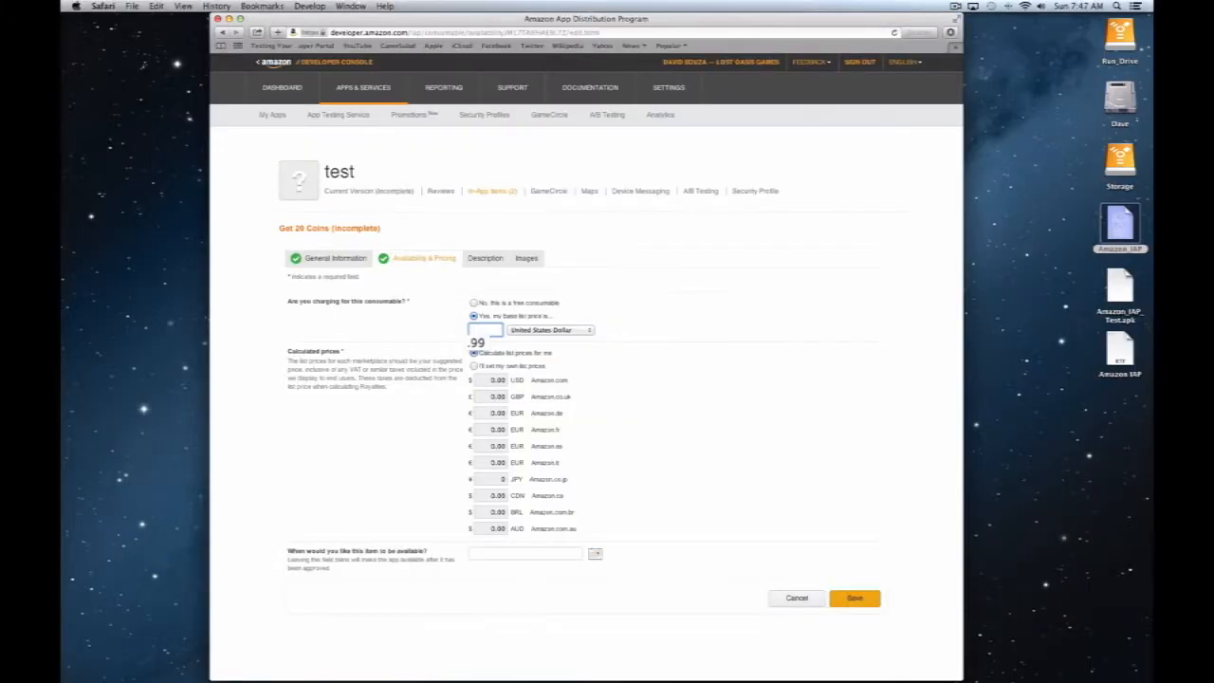
pyautogui.write('.99')
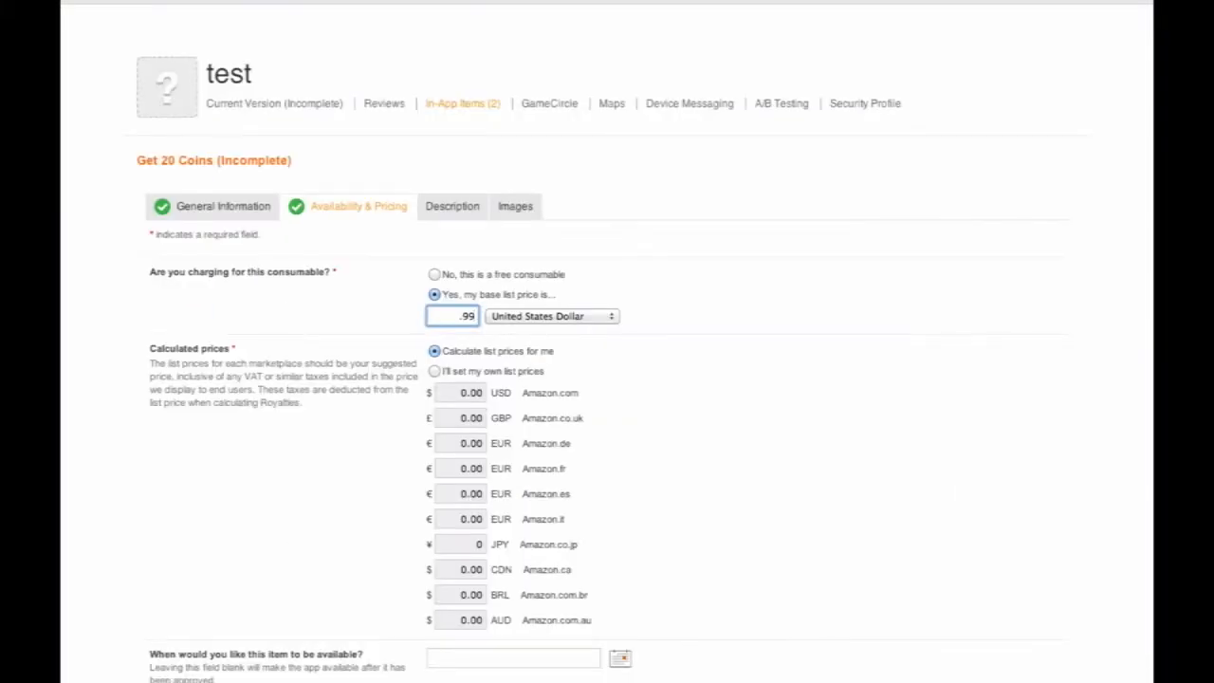
pyautogui.scroll(-2, 848, 621)
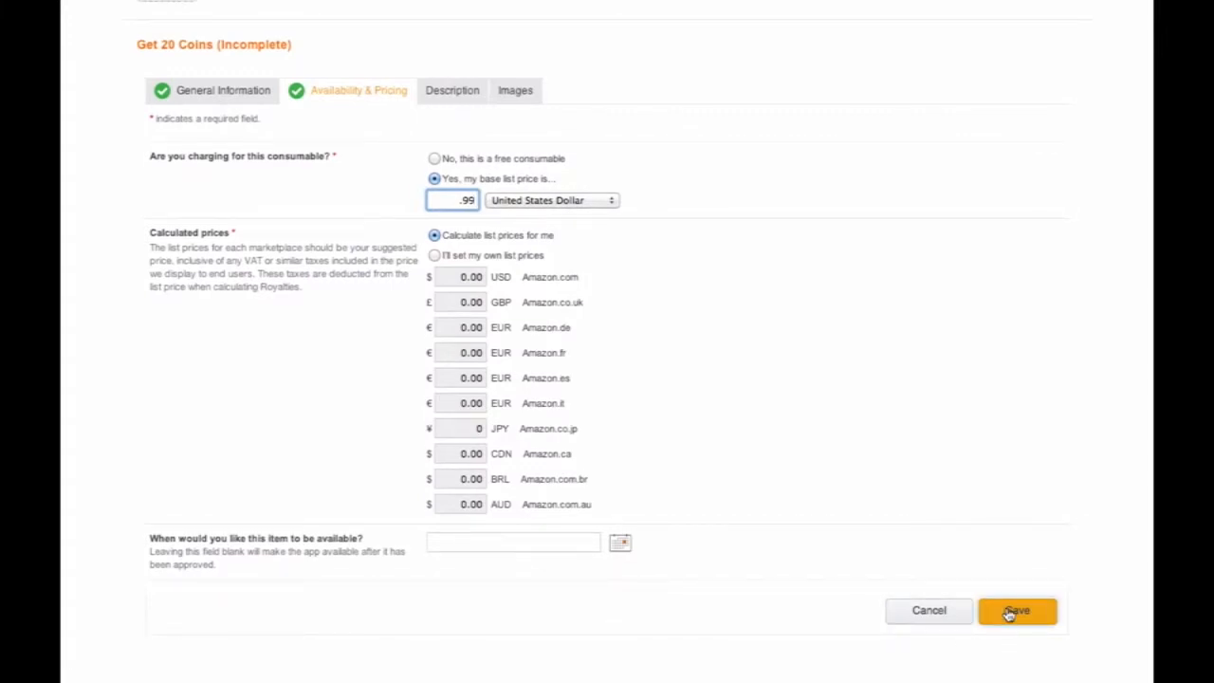
pyautogui.click(1010, 613)
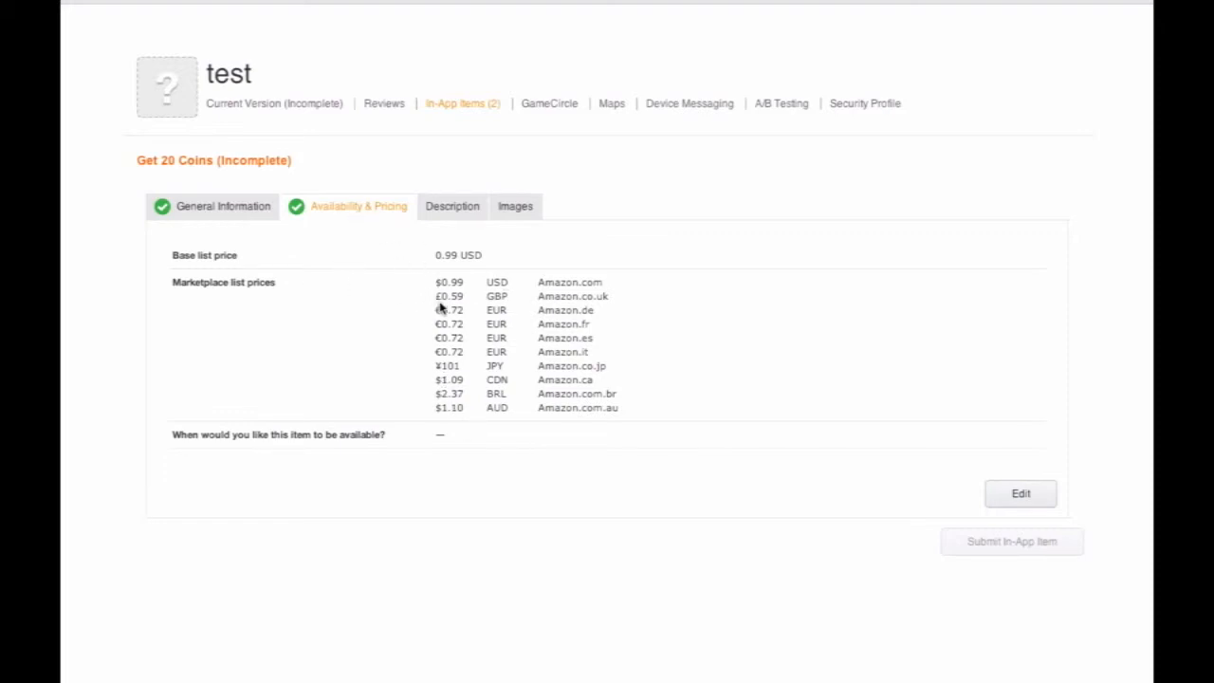
# Step: Give Get 20 Coins the description "This will get you 20 more coins to spend." and save it
pyautogui.click(455, 211)
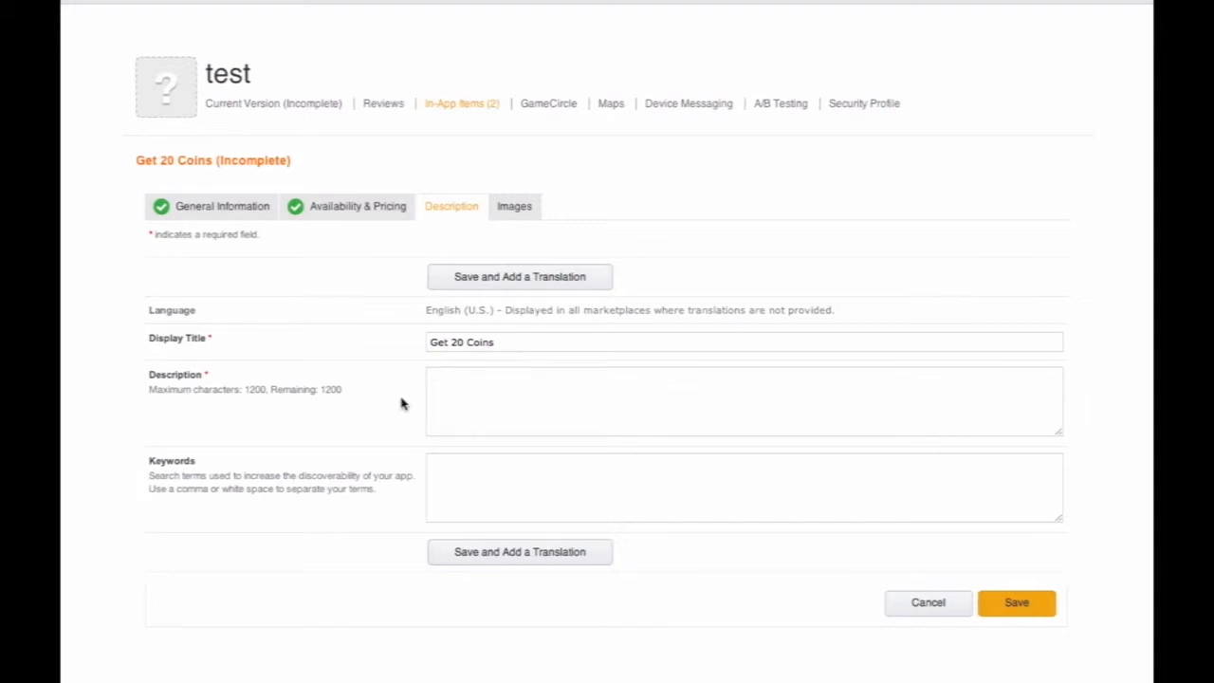
pyautogui.click(462, 389)
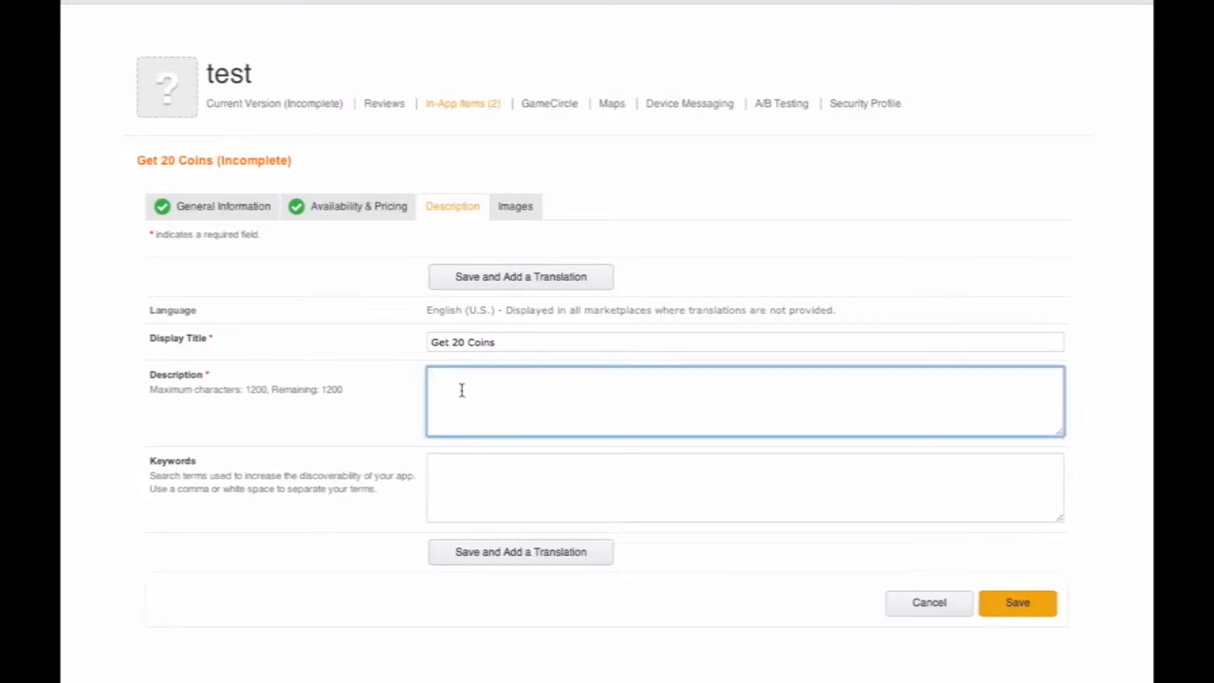
pyautogui.write('This will get you 20 more coins to spend')
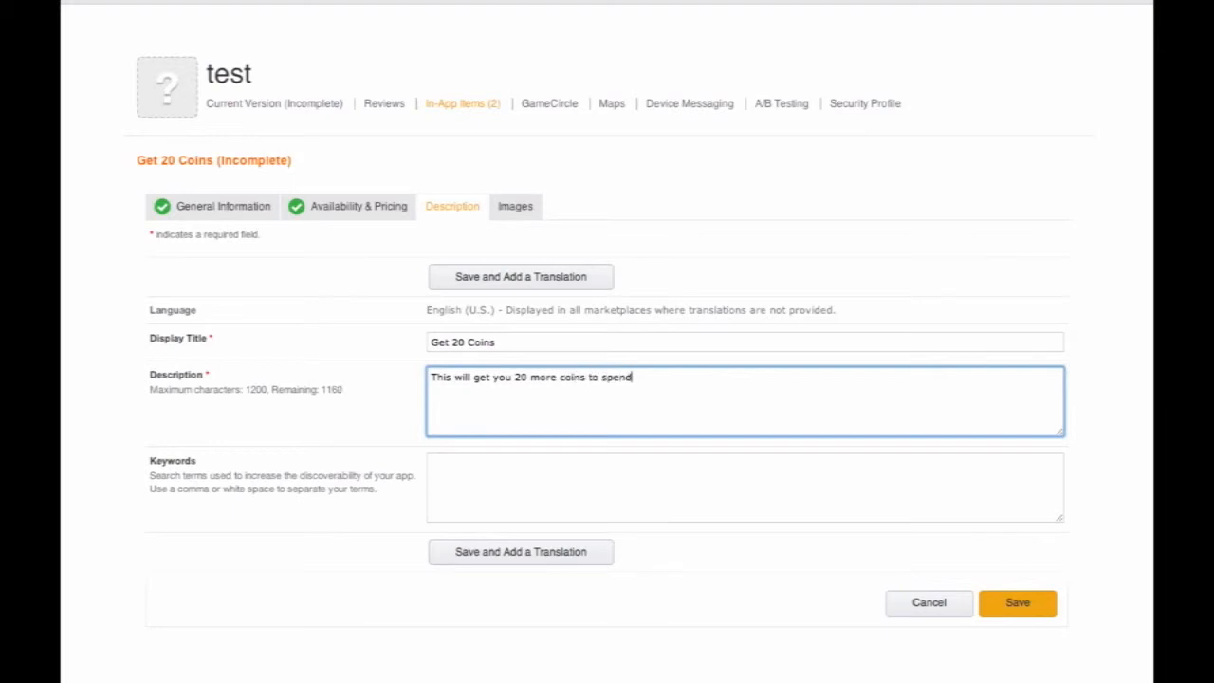
pyautogui.write('.')
pyautogui.click(1022, 604)
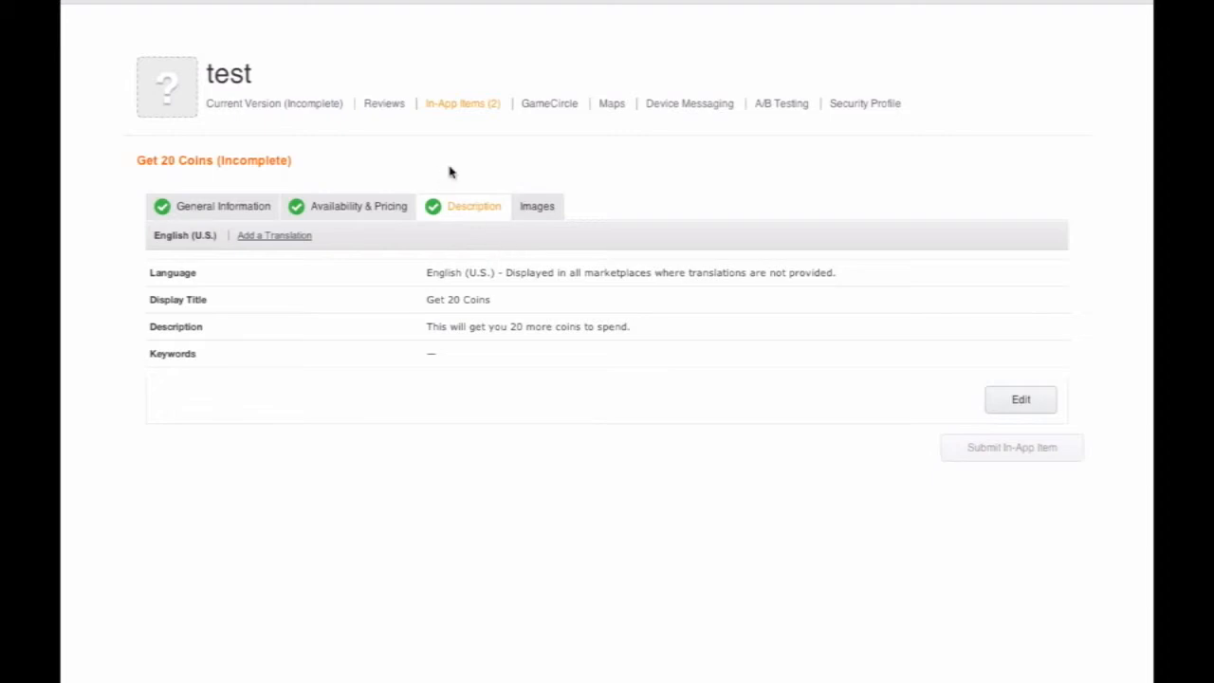
# Step: Make the This Turns Ads in Game Off entitlement paid with a base list price of .99 United States Dollar and save it
pyautogui.click(461, 107)
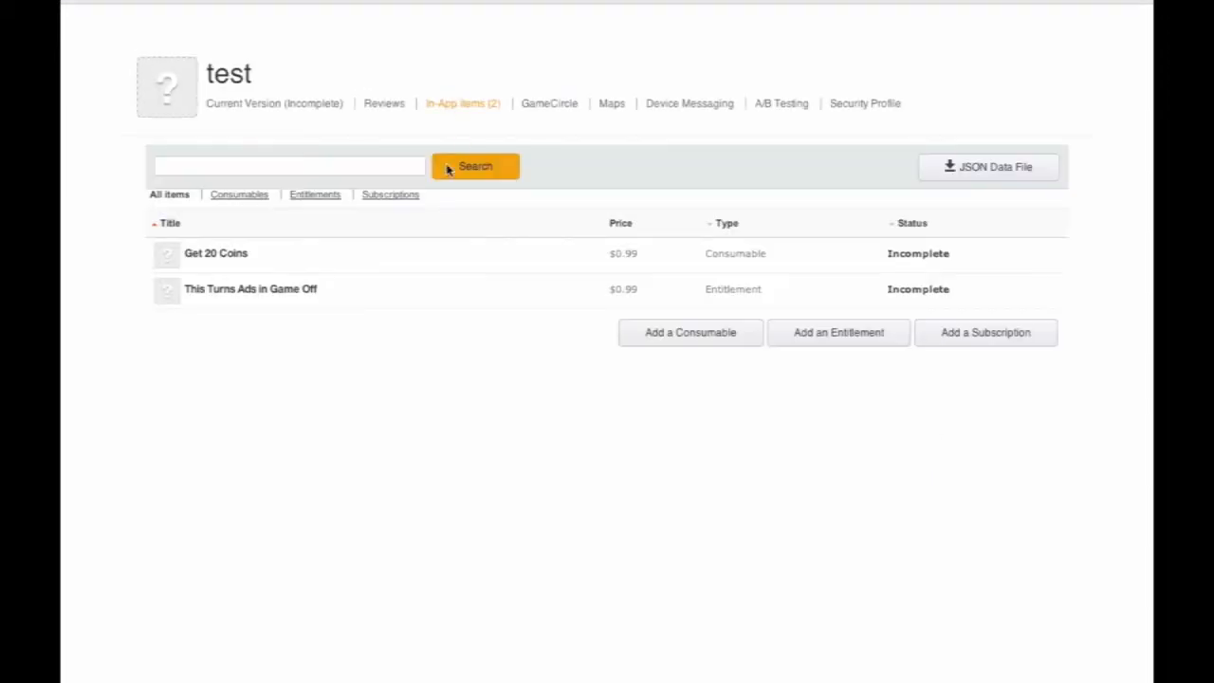
pyautogui.click(300, 294)
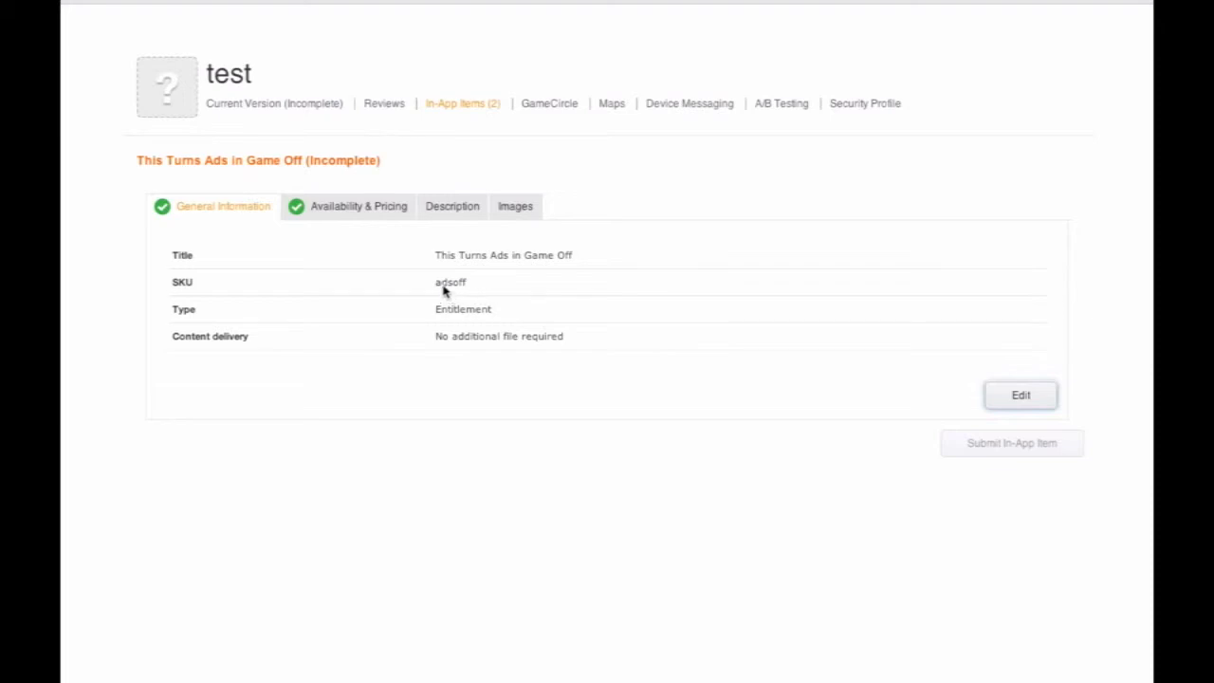
pyautogui.click(369, 209)
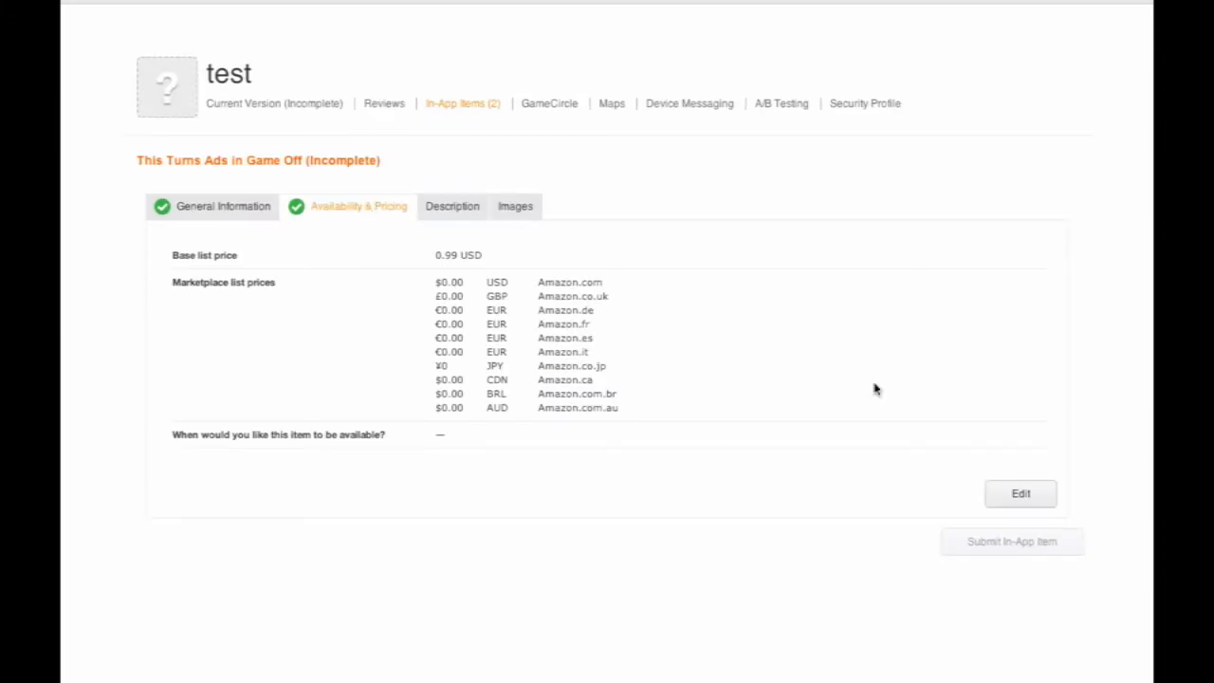
pyautogui.click(1021, 494)
pyautogui.click(435, 294)
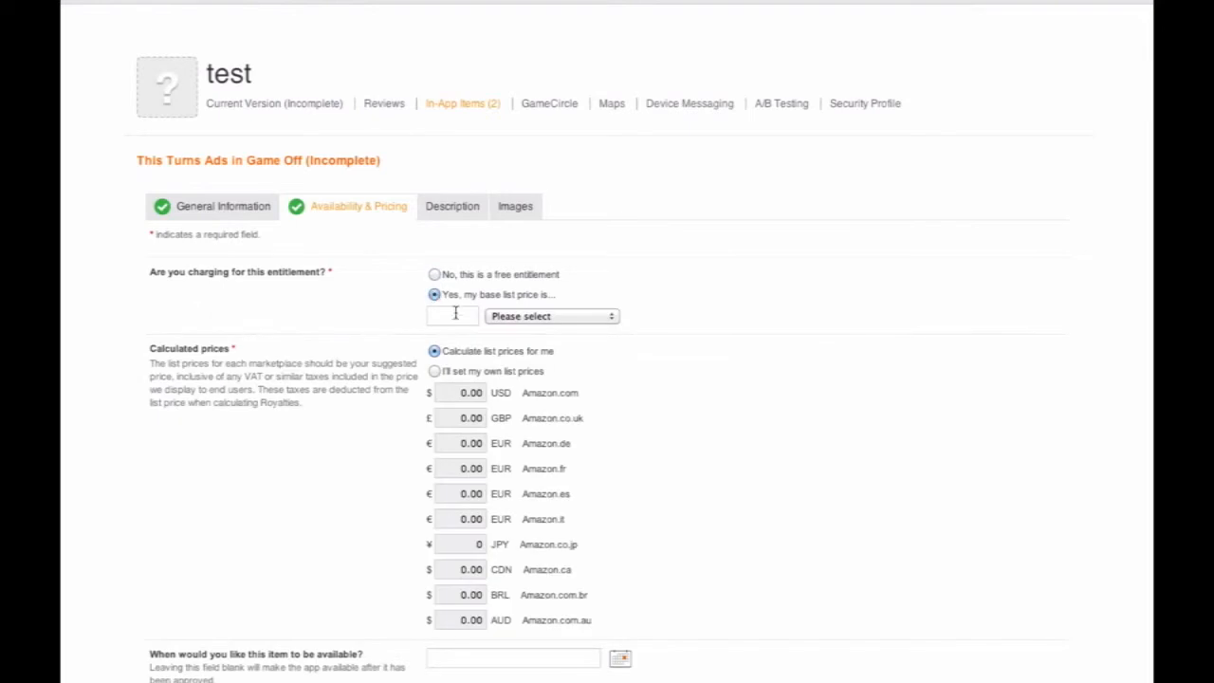
pyautogui.click(456, 316)
pyautogui.write('.99')
pyautogui.click(795, 680)
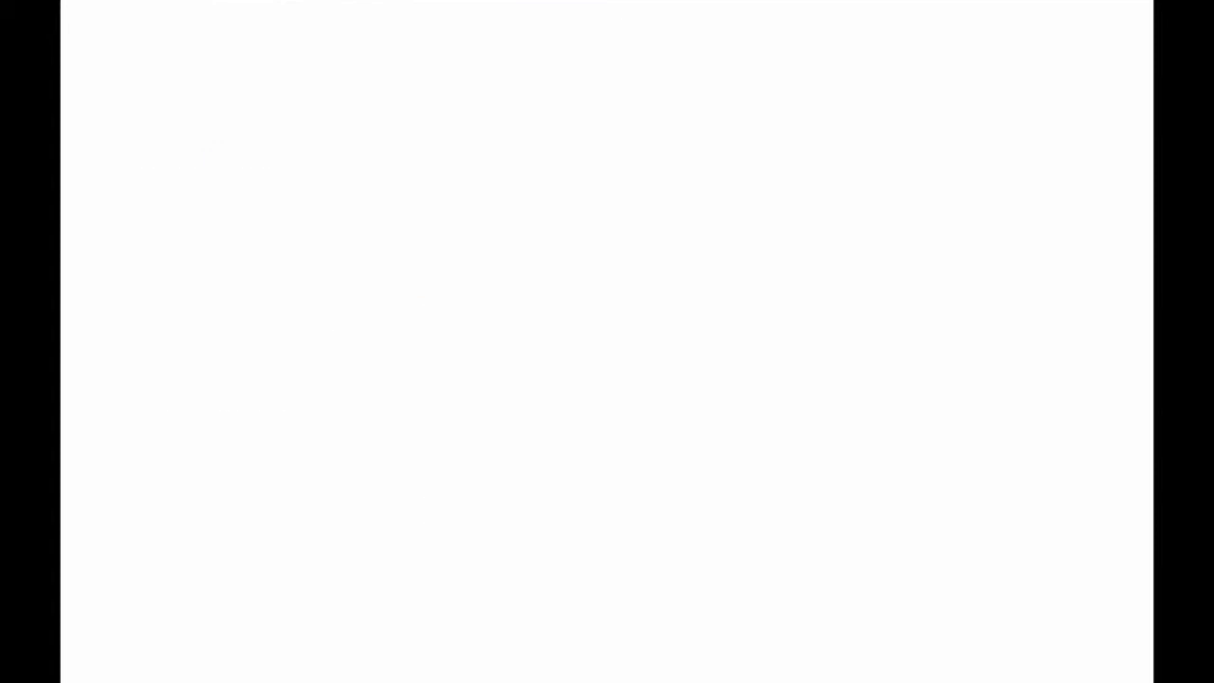
pyautogui.click(567, 351)
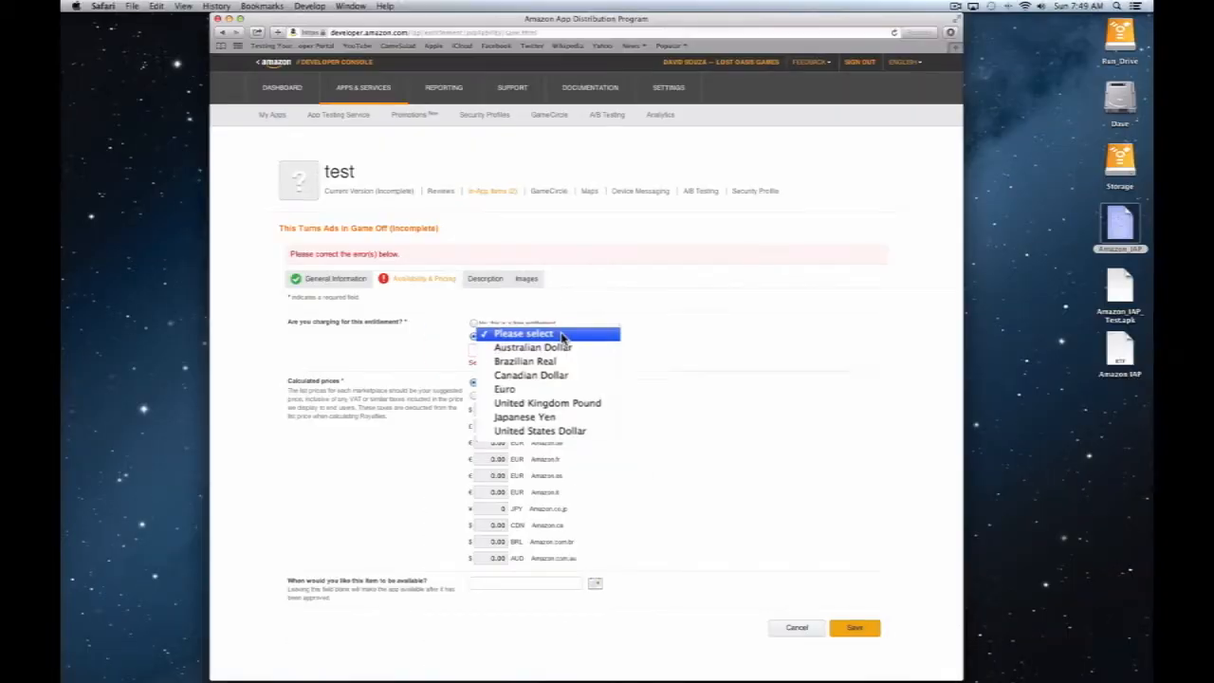
pyautogui.click(555, 479)
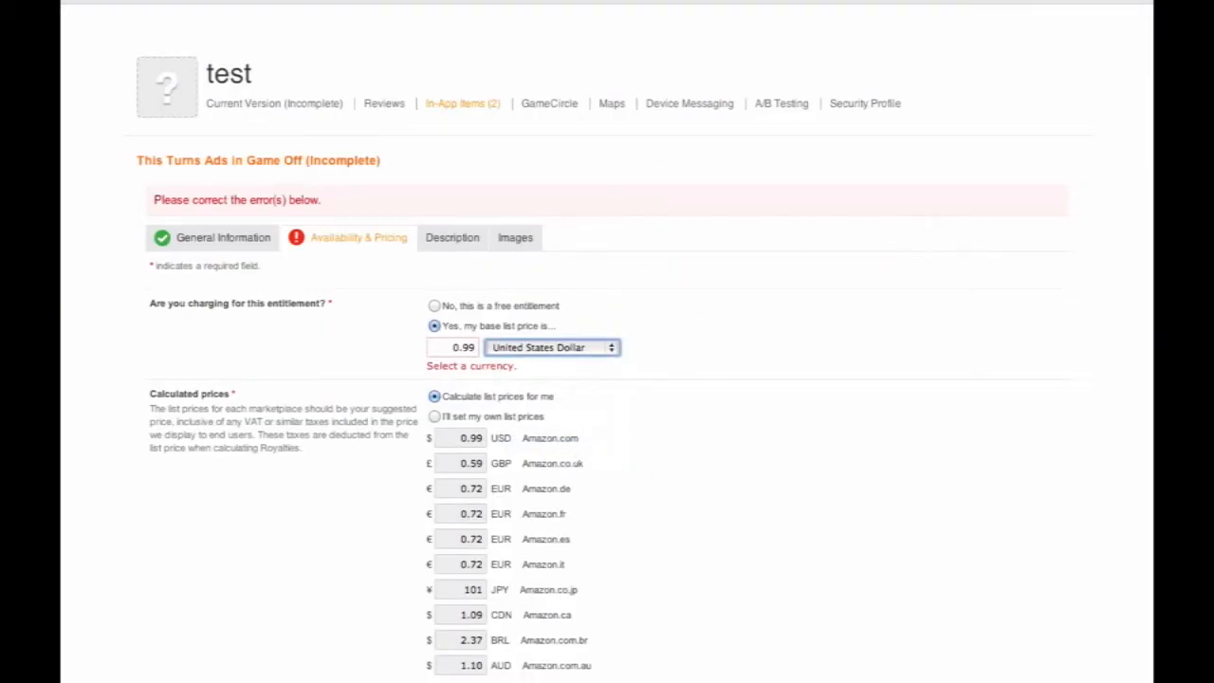
pyautogui.click(951, 681)
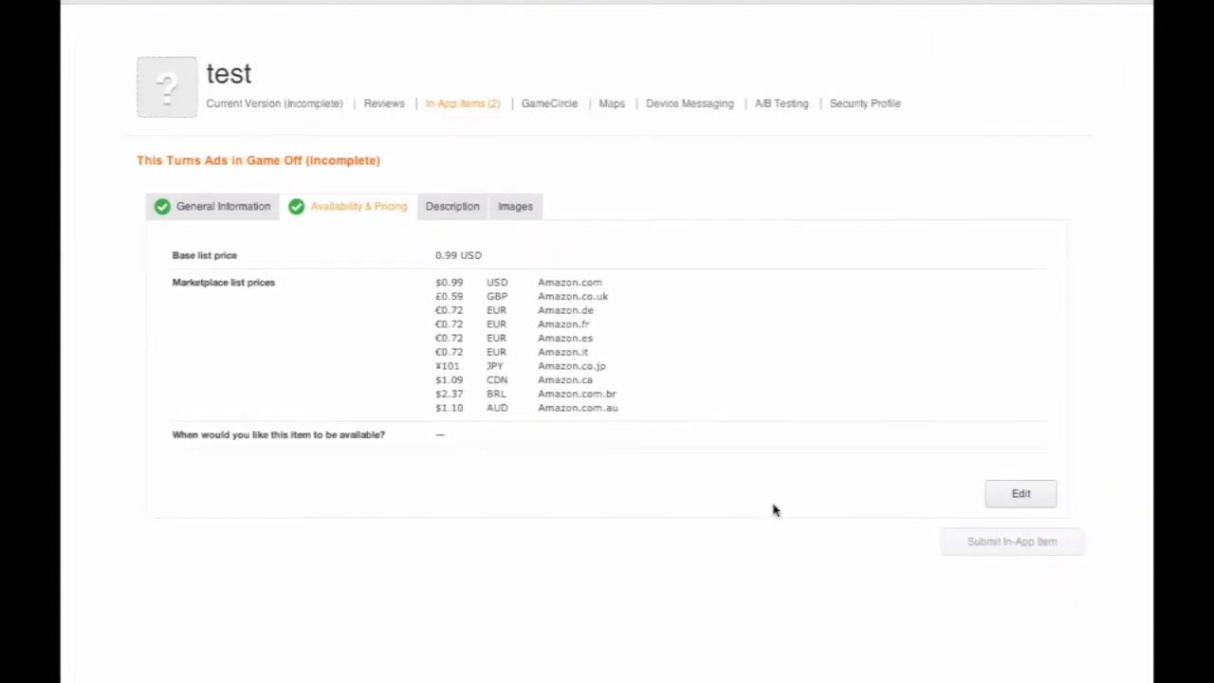
# Step: Return to the in-app items list and reopen the Get 20 Coins item
pyautogui.click(471, 105)
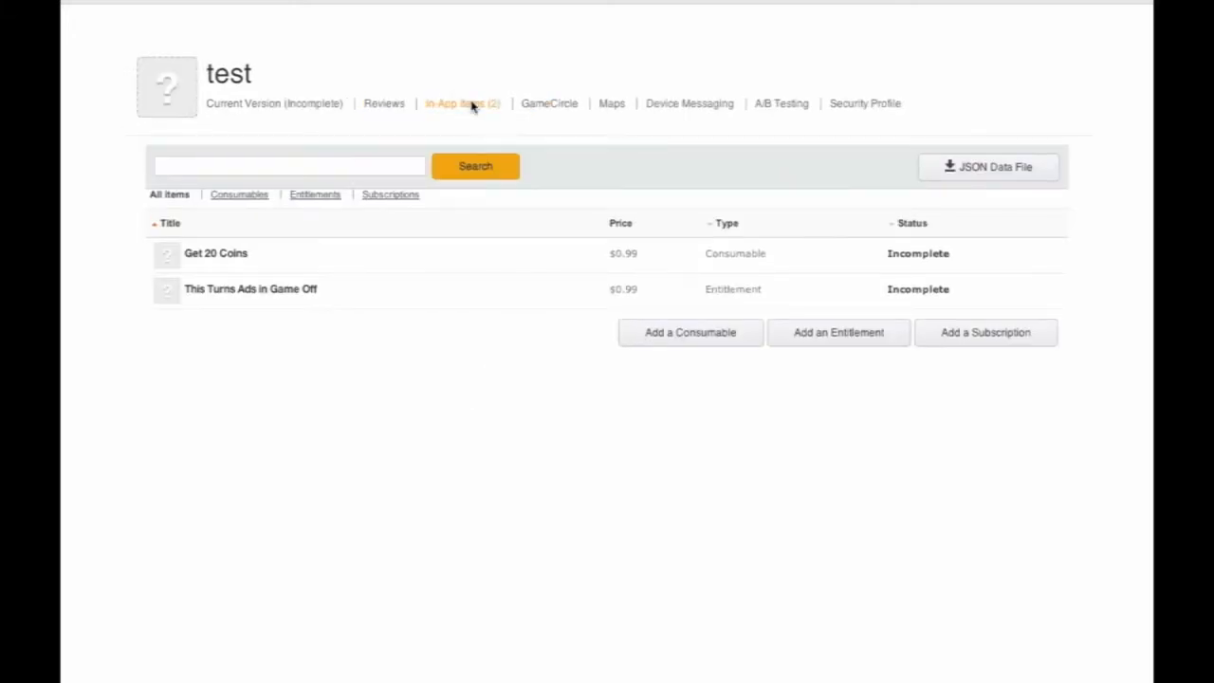
pyautogui.click(224, 255)
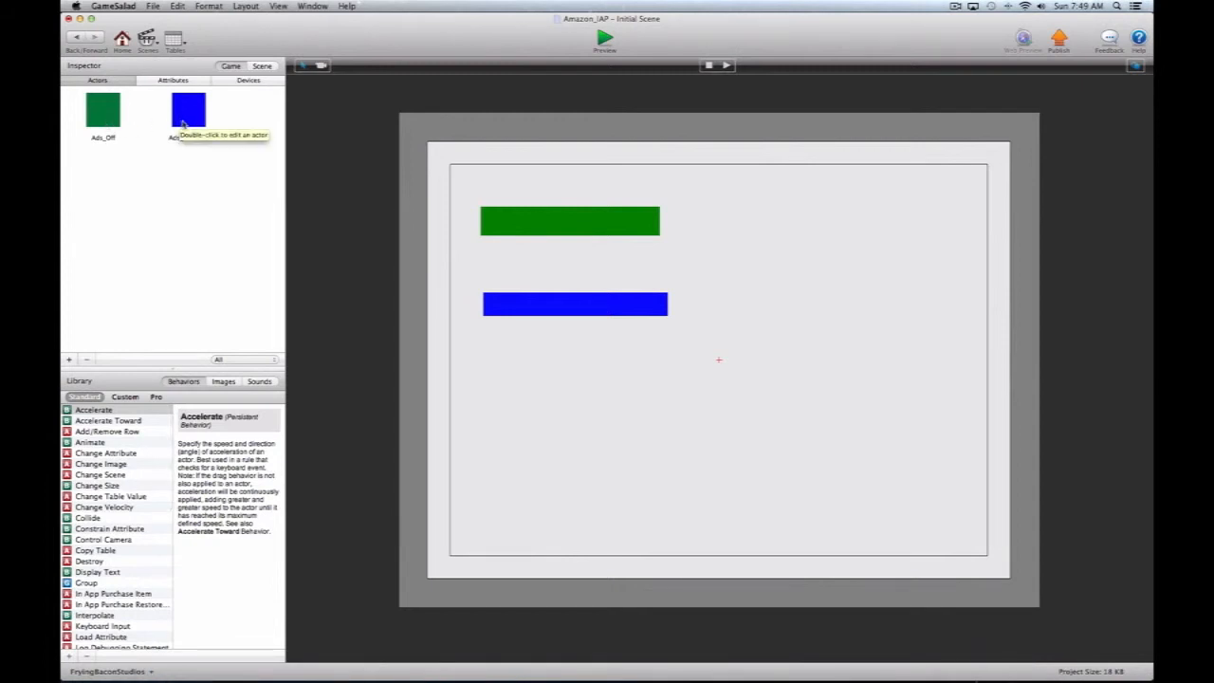
# Step: In GameSalad, open the Ads_Off actor, and name the second column of the IAP_TBL table Coins
pyautogui.doubleClick(104, 111)
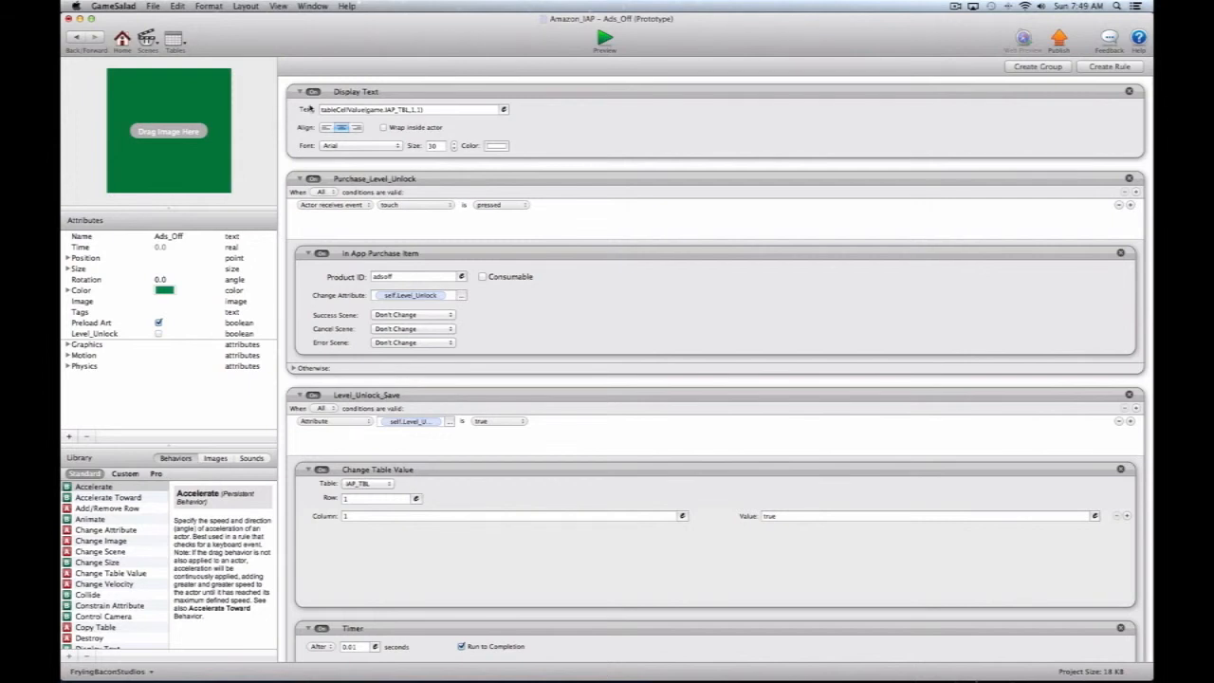
pyautogui.click(174, 39)
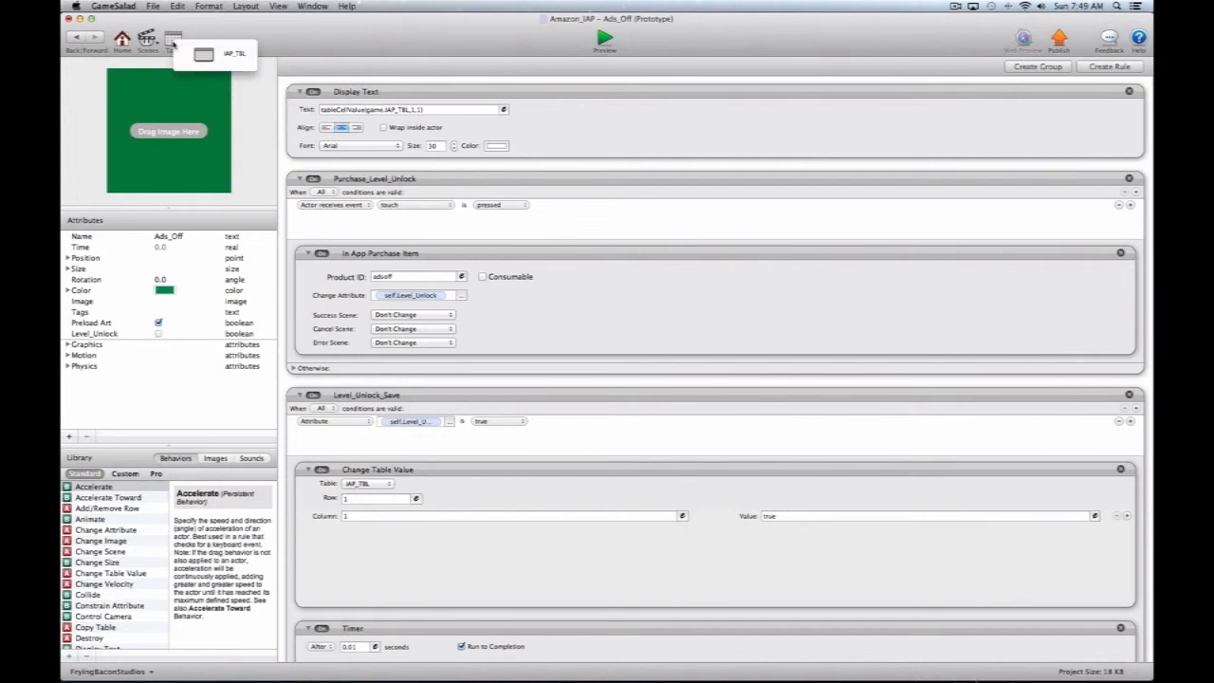
pyautogui.click(220, 54)
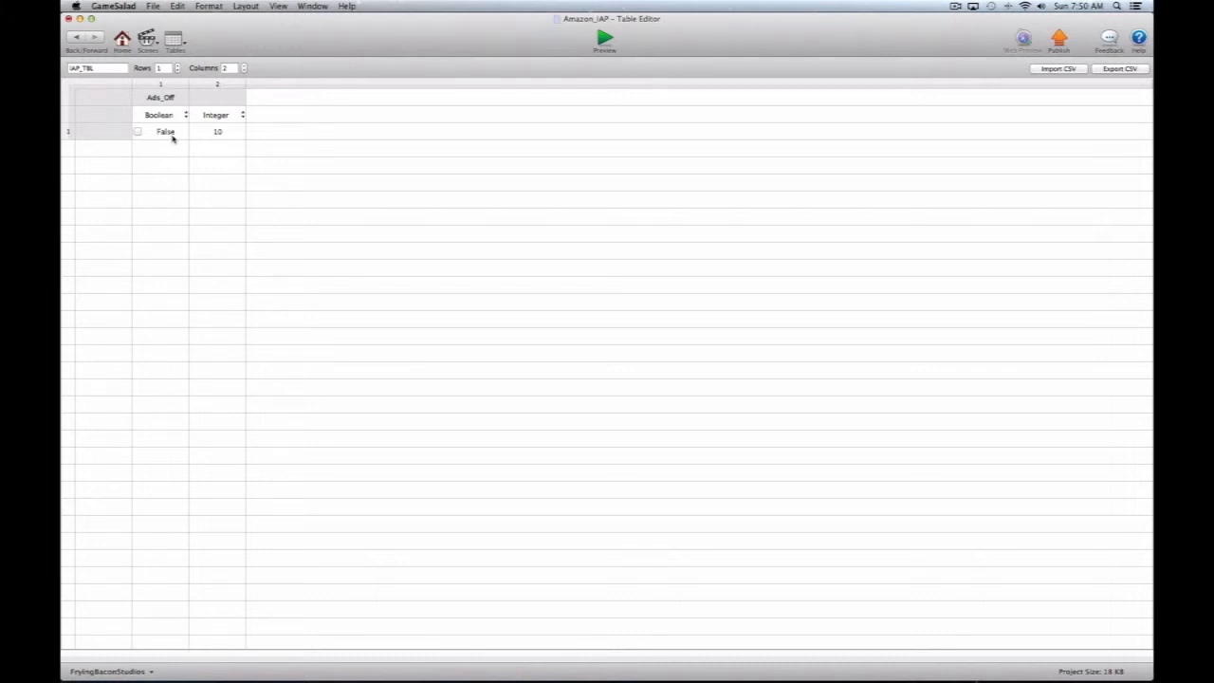
pyautogui.doubleClick(227, 96)
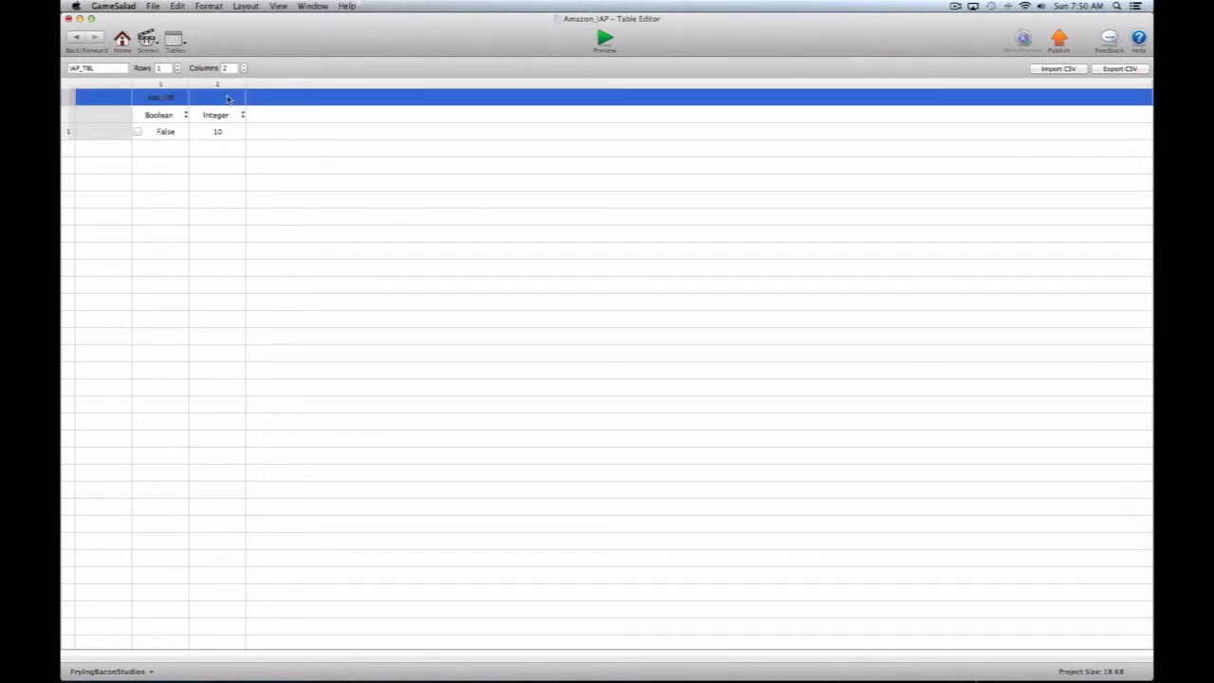
pyautogui.write('Coins')
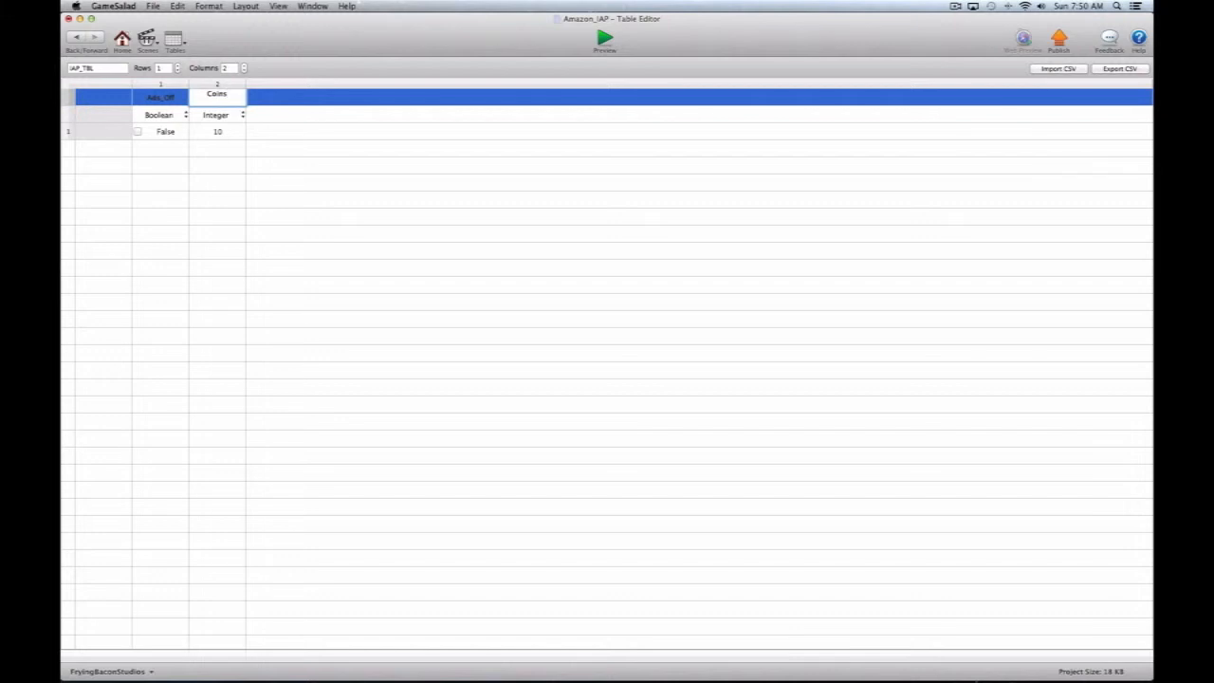
pyautogui.press('Return')
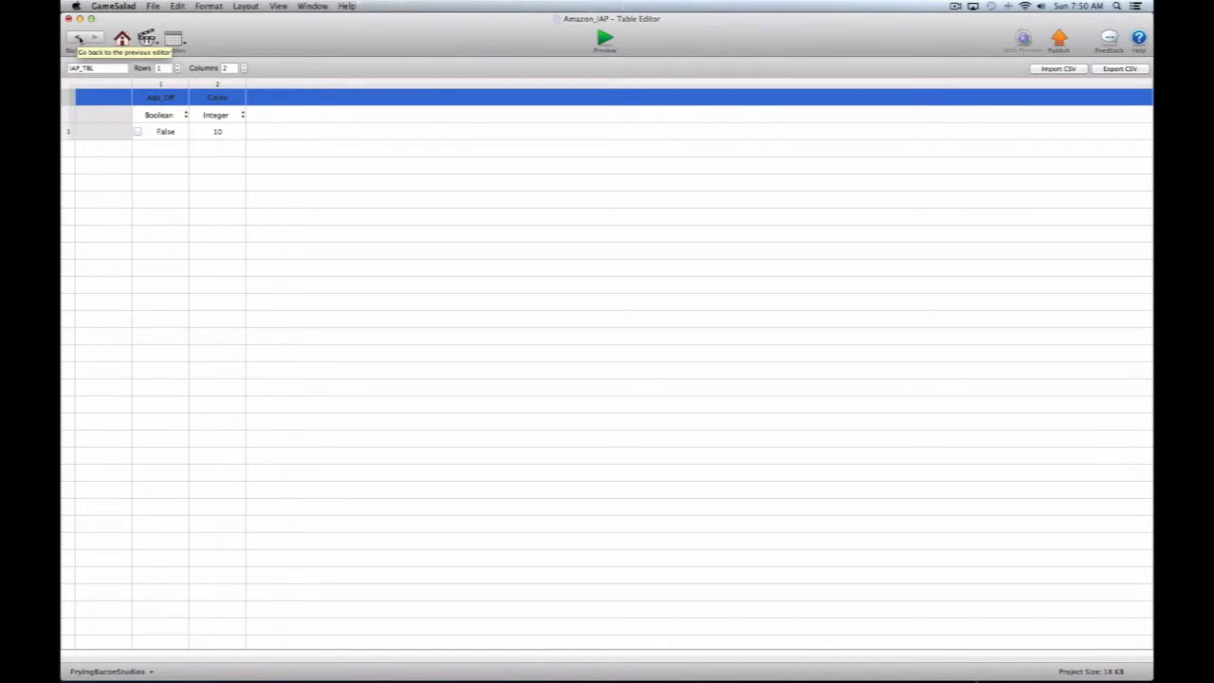
# Step: Return to the Ads_Off actor editor and move its window down to uncover the developer console page behind it
pyautogui.click(79, 39)
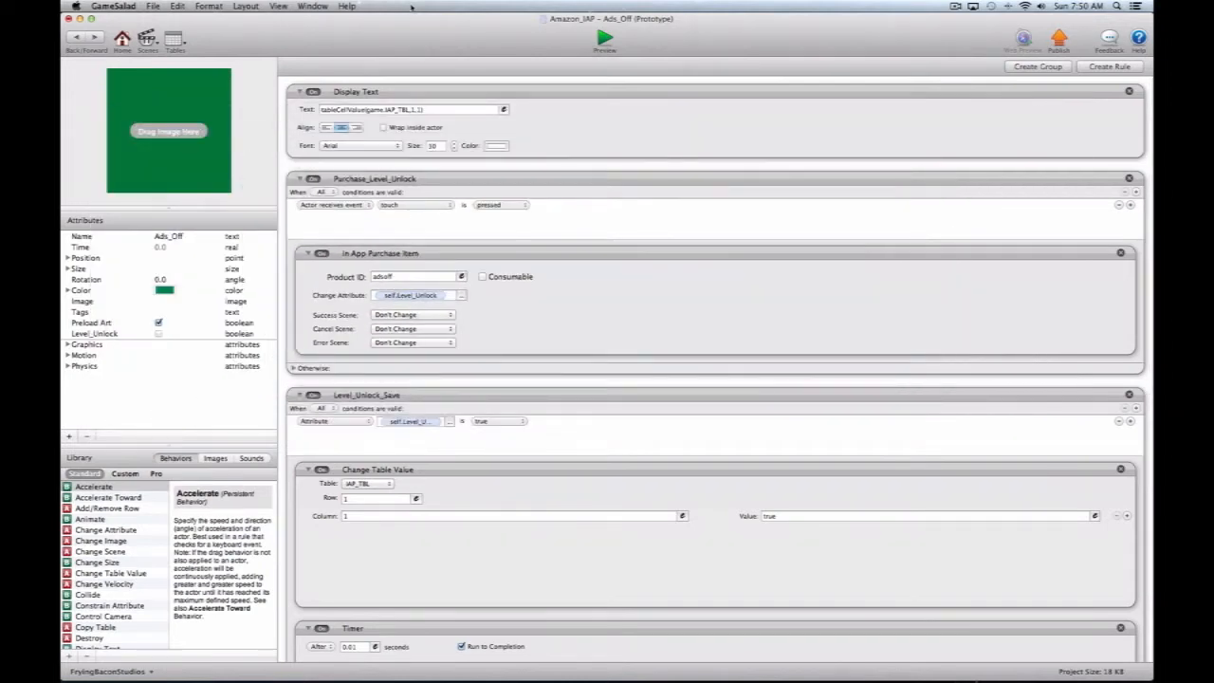
pyautogui.moveTo(418, 47); pyautogui.dragTo(430, 345)
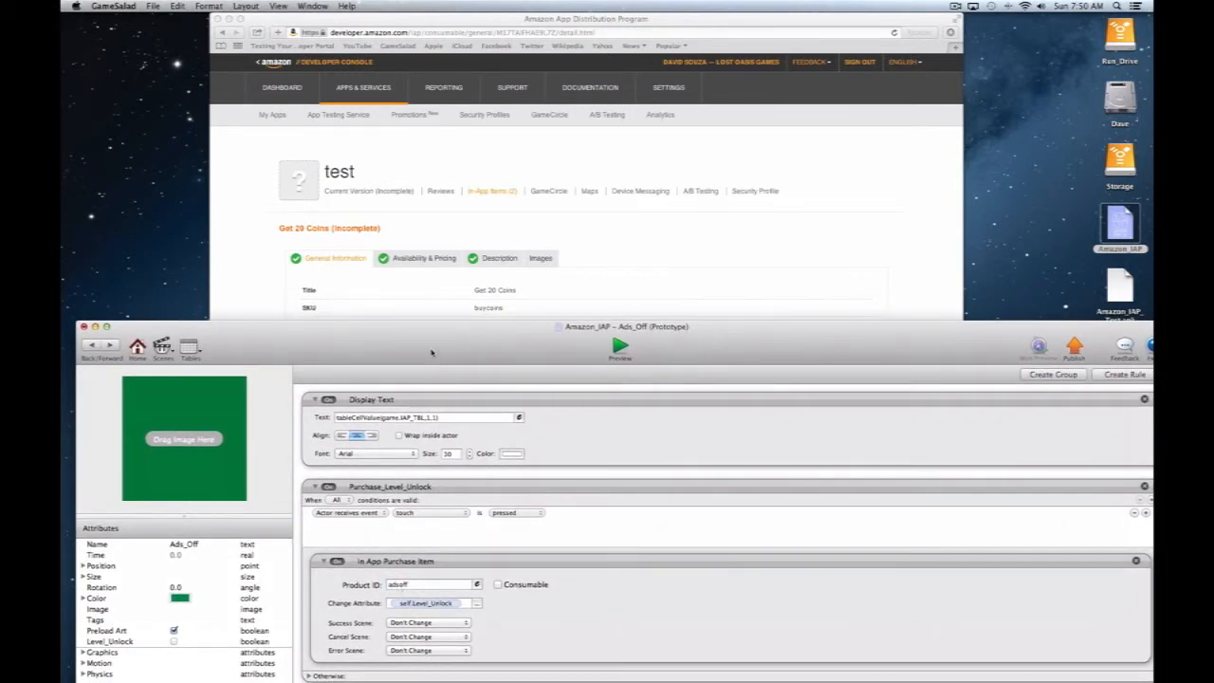
# Step: Examine the Ads_Off actor's rules, from the adsoff in-app purchase to the Level_Unlock_Save rule that writes and saves IAP_TBL
pyautogui.moveTo(432, 353); pyautogui.dragTo(428, 111)
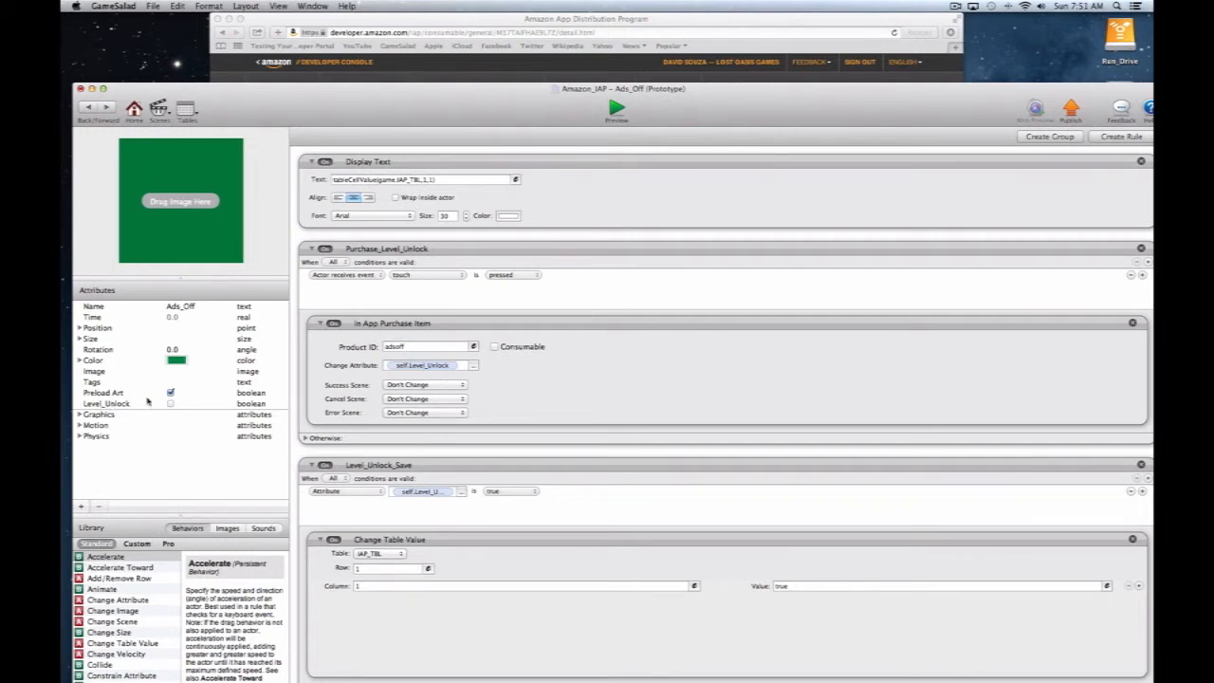
pyautogui.scroll(-1, 690, 357)
pyautogui.scroll(-1, 689, 357)
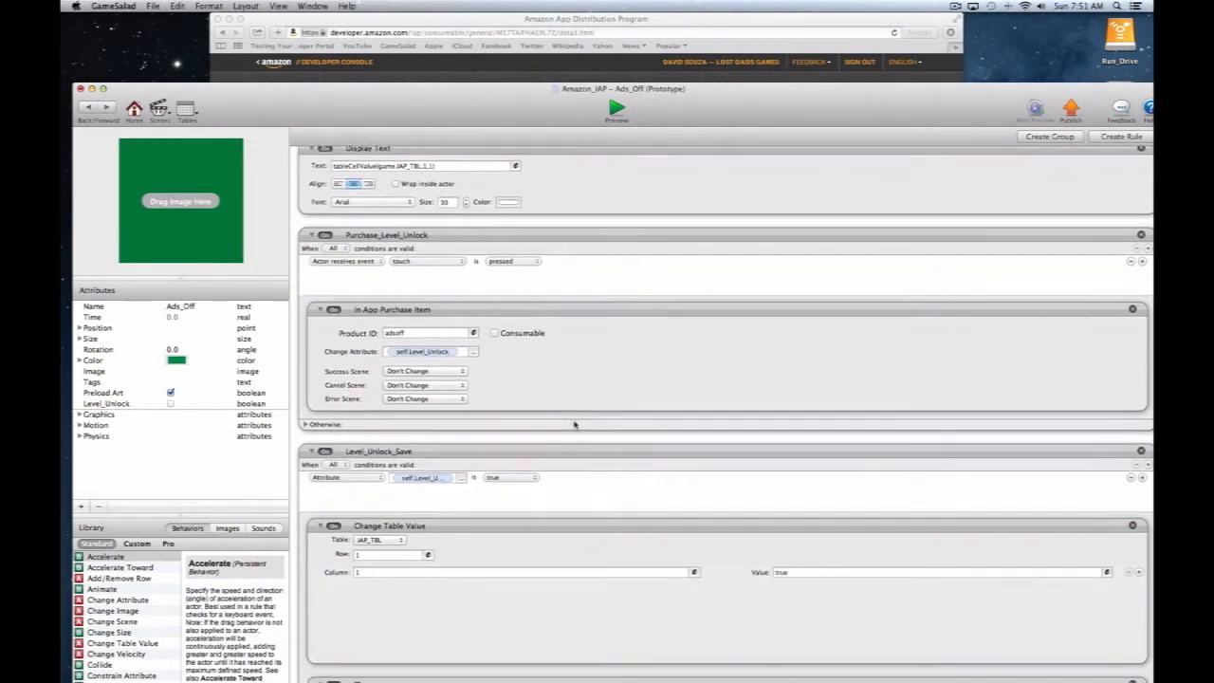
pyautogui.scroll(-5, 560, 455)
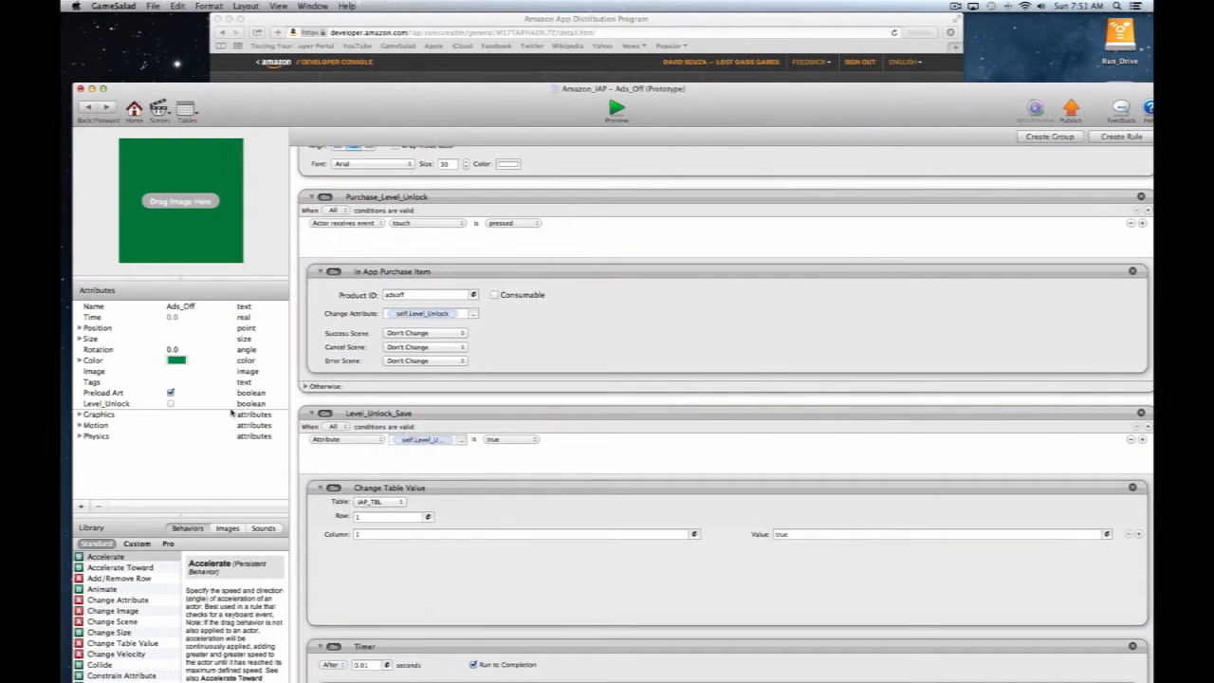
pyautogui.scroll(-3, 574, 522)
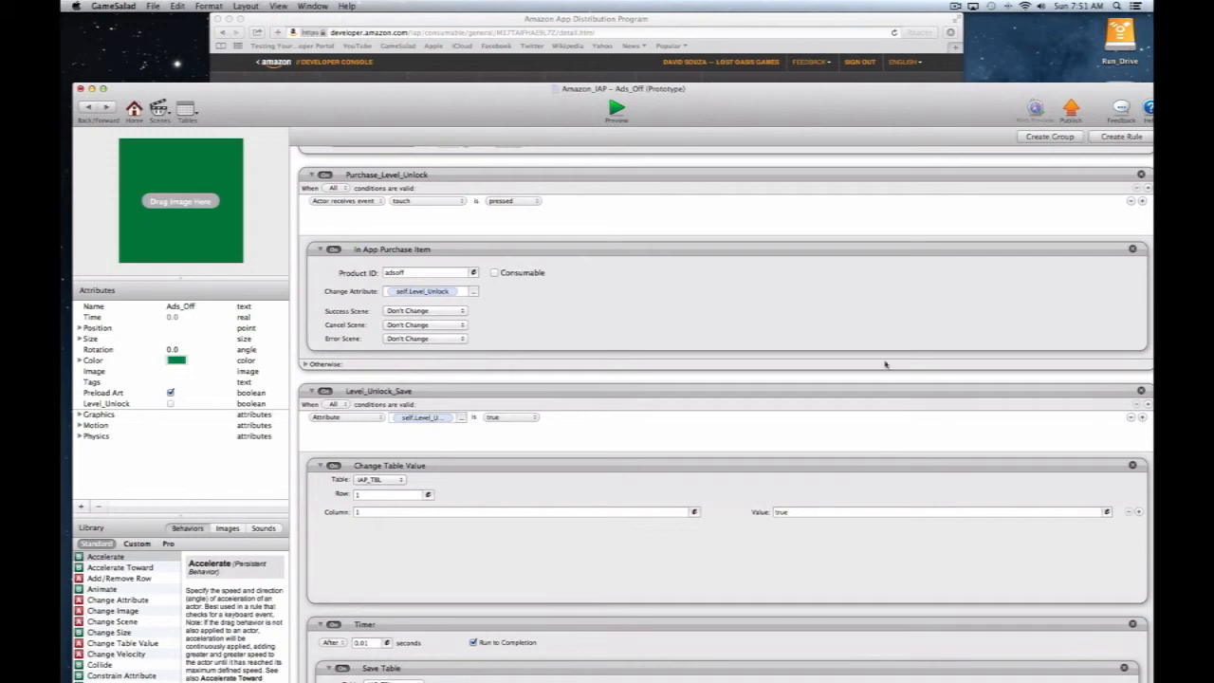
pyautogui.moveTo(836, 89); pyautogui.dragTo(816, 18)
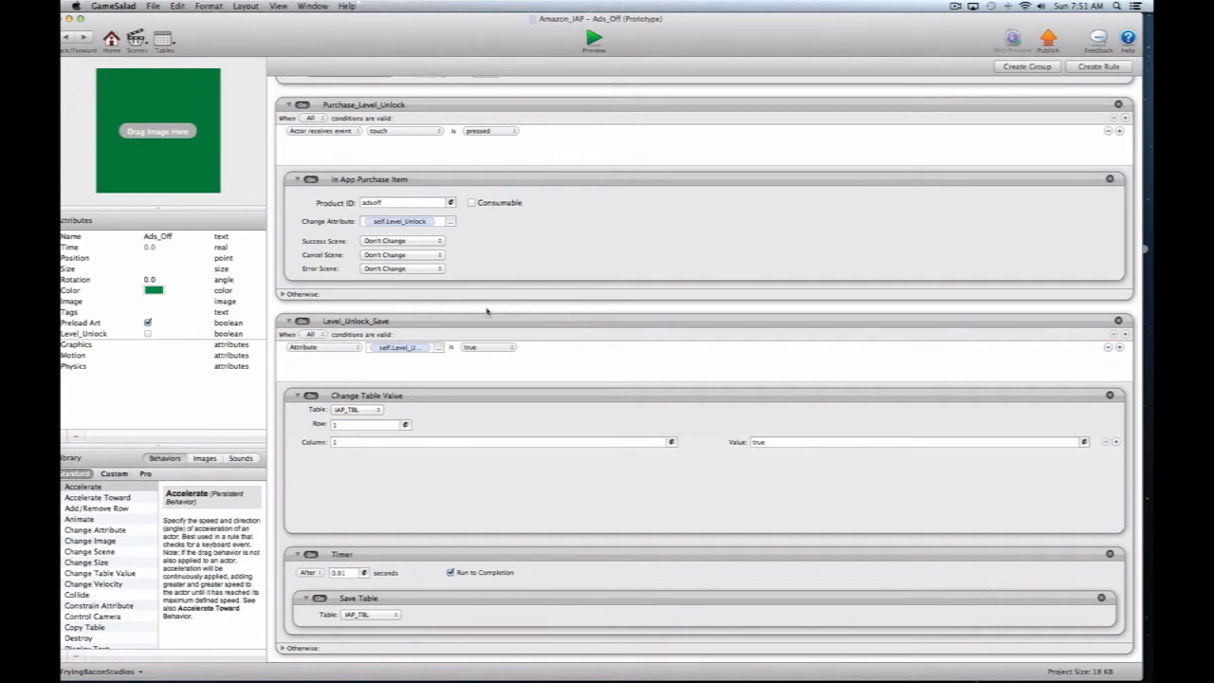
pyautogui.moveTo(425, 47); pyautogui.dragTo(438, 43)
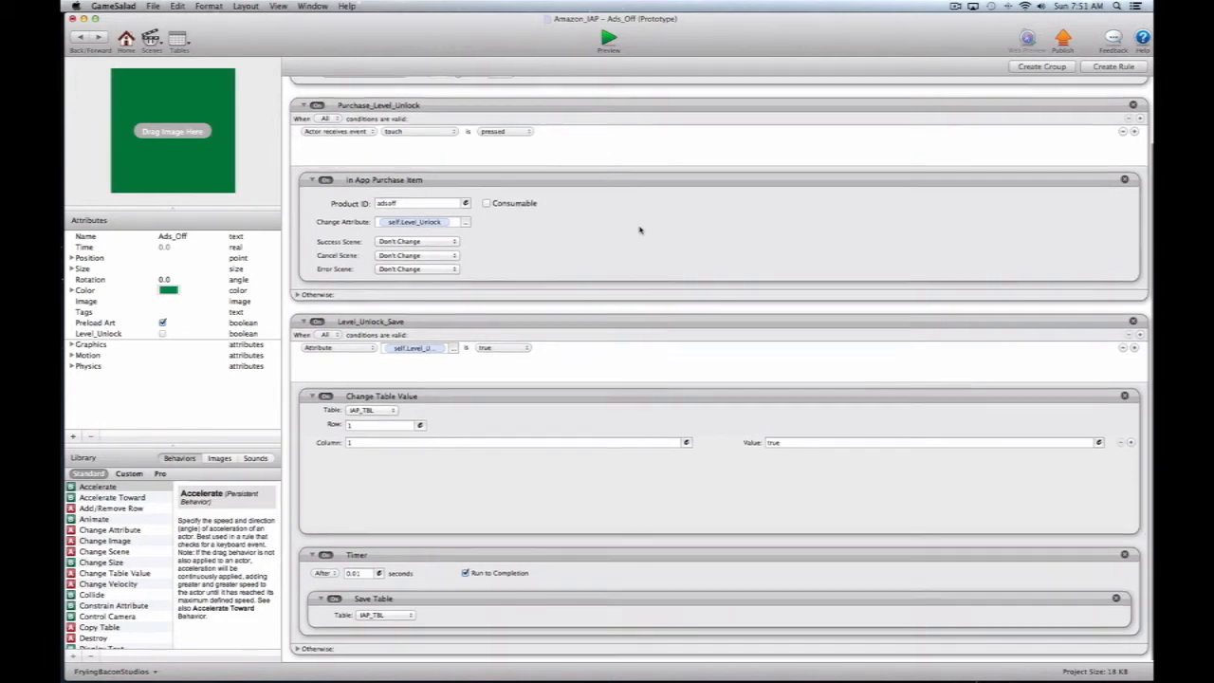
pyautogui.scroll(3, 640, 229)
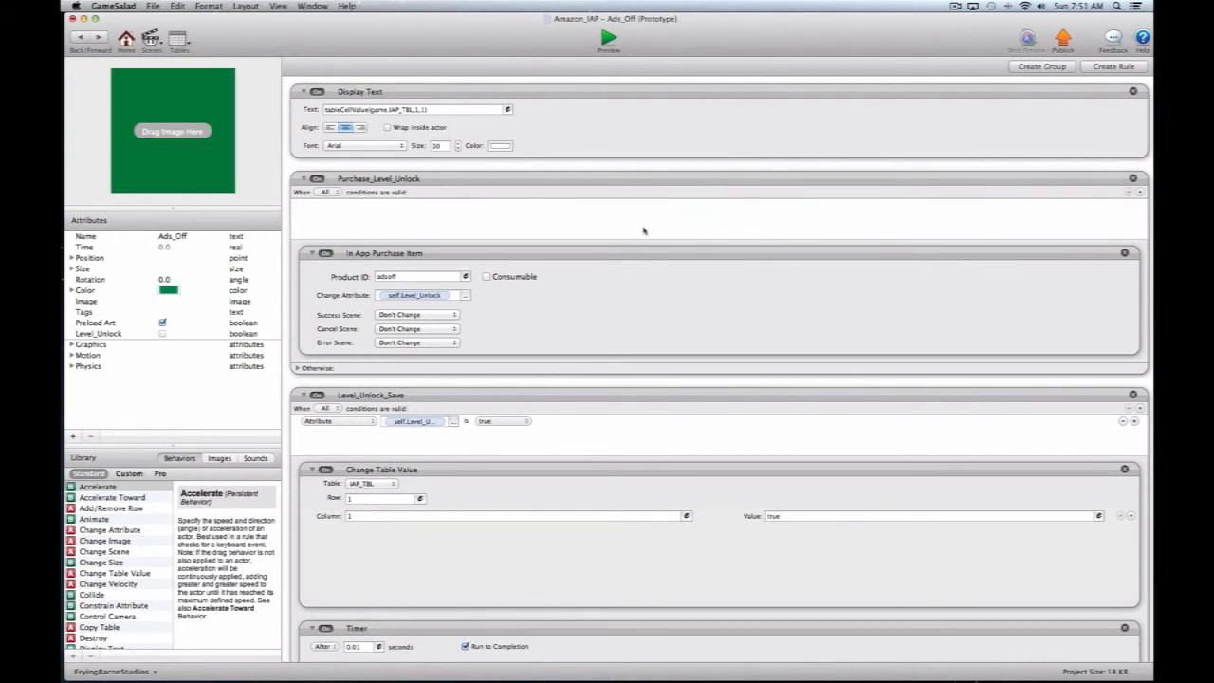
pyautogui.scroll(-2, 602, 339)
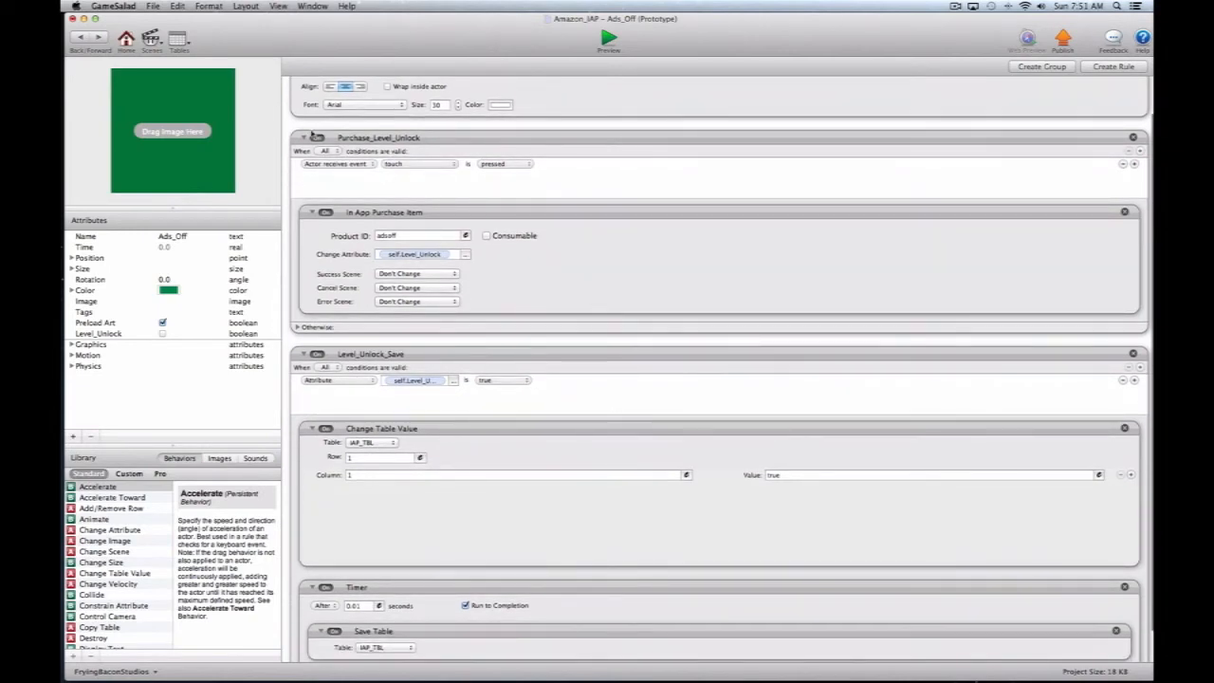
pyautogui.scroll(-2, 488, 285)
pyautogui.scroll(3, 487, 283)
pyautogui.scroll(1, 488, 280)
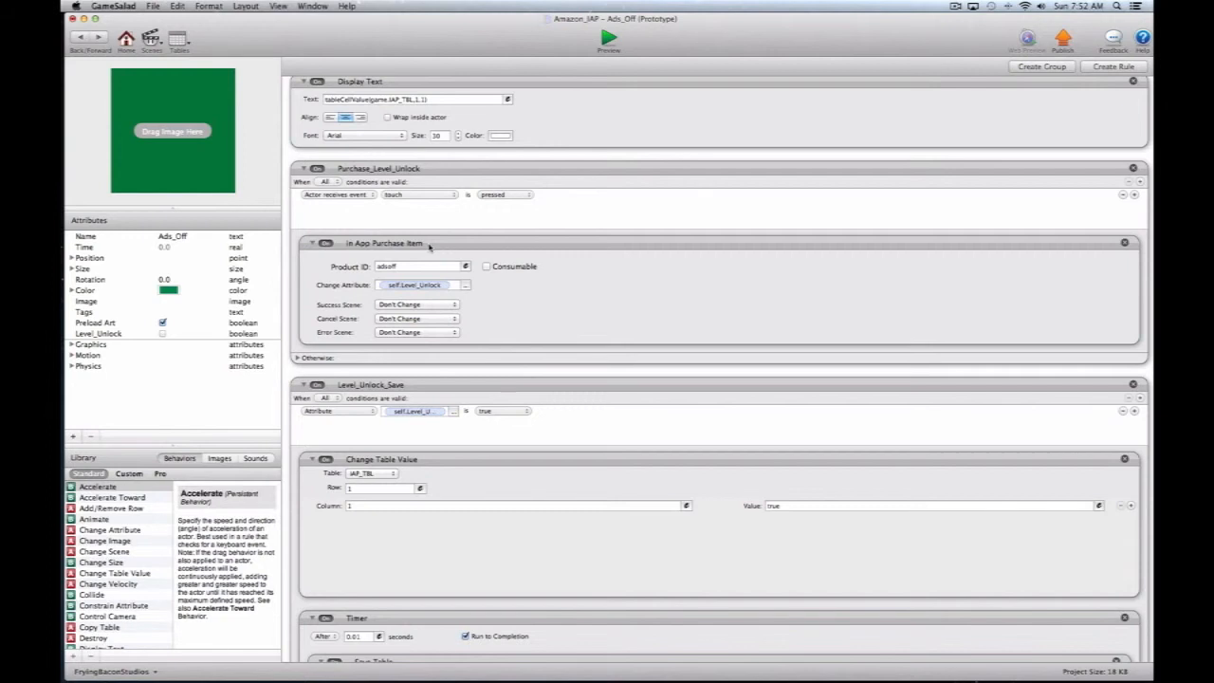
pyautogui.click(436, 286)
# Step: Return to the initial scene, rename the blue Ads_Off copy actor to Coins, and save the project
pyautogui.click(81, 38)
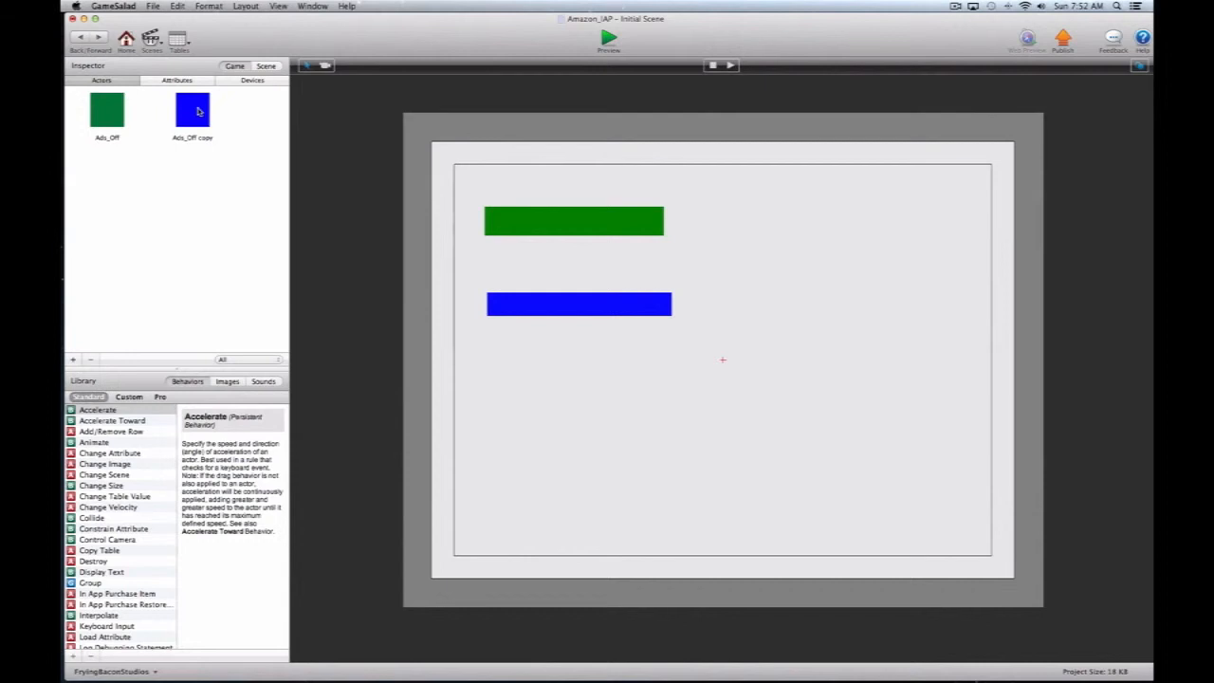
pyautogui.doubleClick(193, 137)
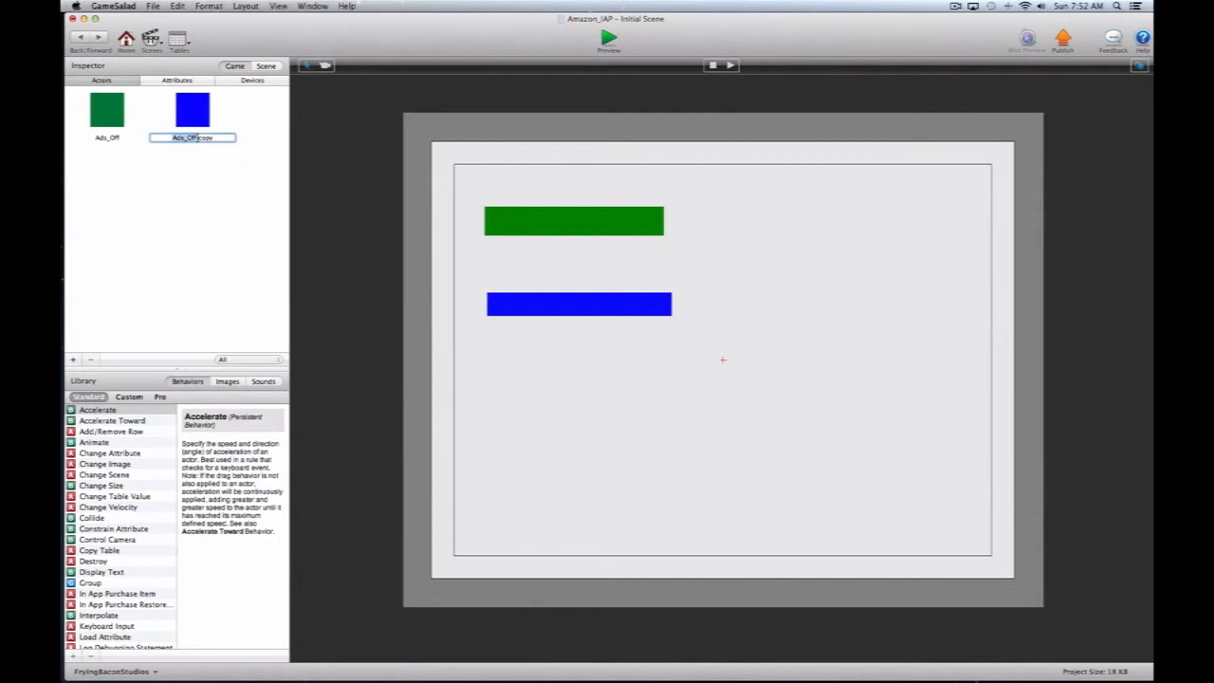
pyautogui.click(196, 138)
pyautogui.moveTo(210, 137); pyautogui.dragTo(153, 138)
pyautogui.write('Coins')
pyautogui.press('Return')
pyautogui.click(151, 6)
pyautogui.click(162, 70)
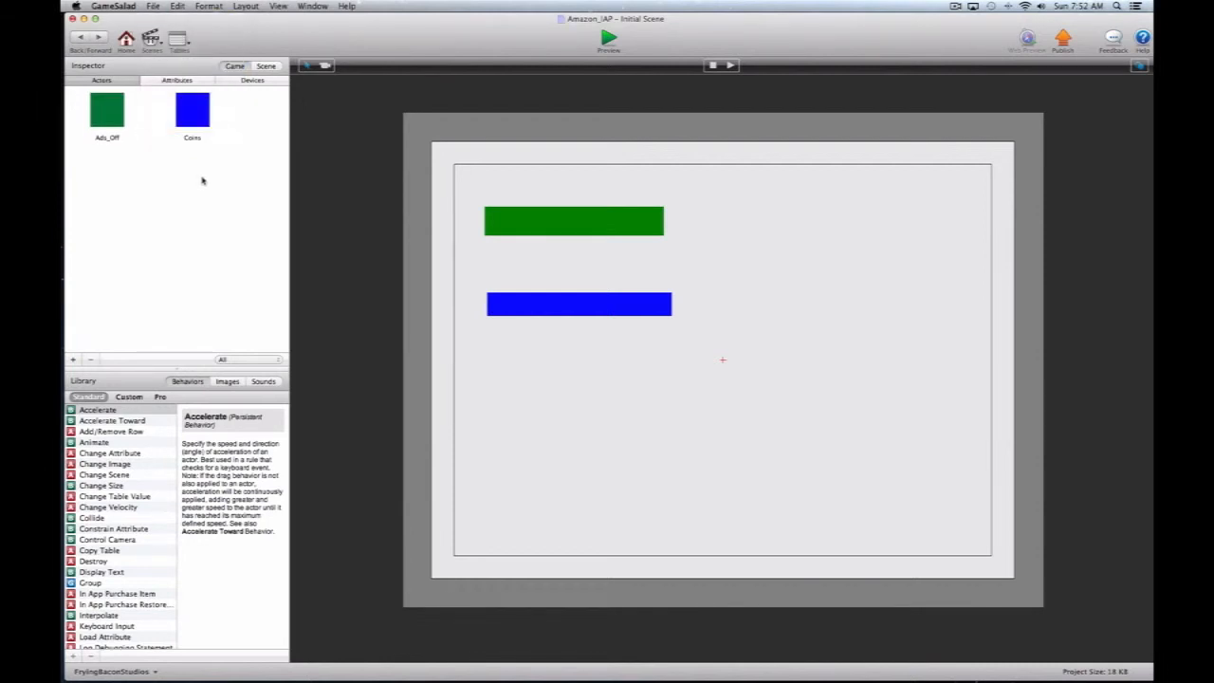
# Step: Open the Coins actor to show its purchase rules, and shift the editor window slightly
pyautogui.click(190, 119)
pyautogui.doubleClick(191, 120)
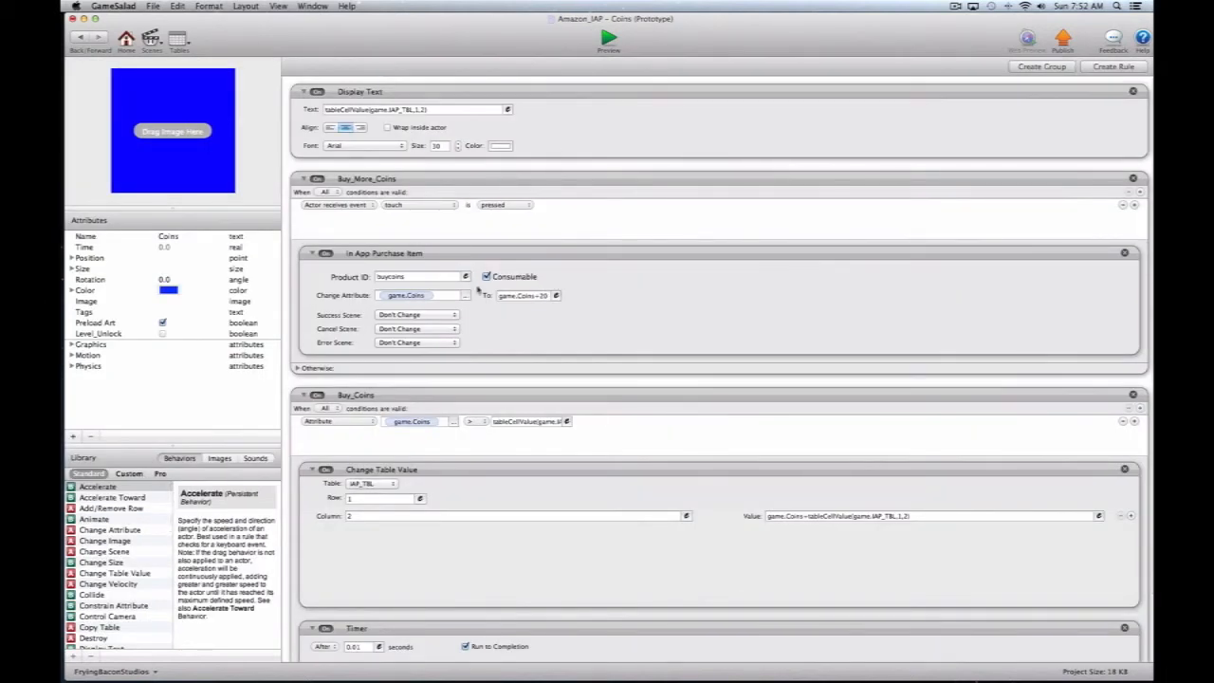
pyautogui.moveTo(426, 18)
pyautogui.mouseDown()
pyautogui.moveTo(426, 477)
pyautogui.moveTo(429, 6)
pyautogui.mouseUp()
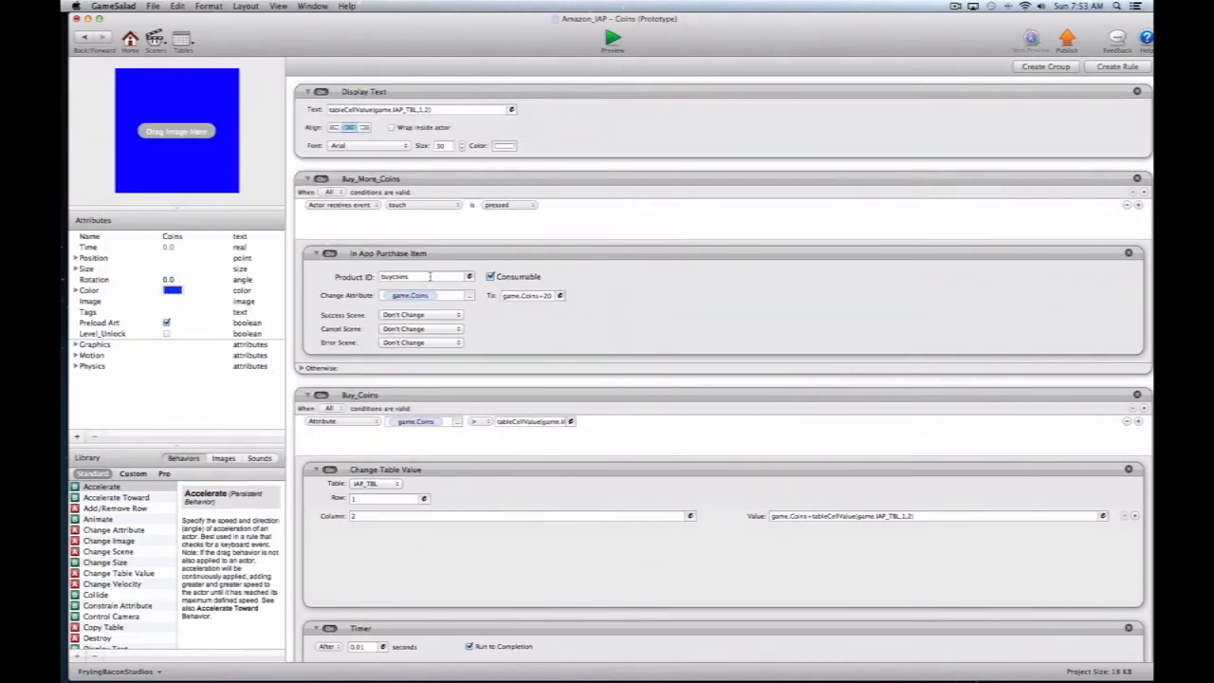
# Step: Check the test app's in-app items list in the Amazon developer console, and bring the Coins actor editor back into view
pyautogui.moveTo(441, 45); pyautogui.dragTo(439, 471)
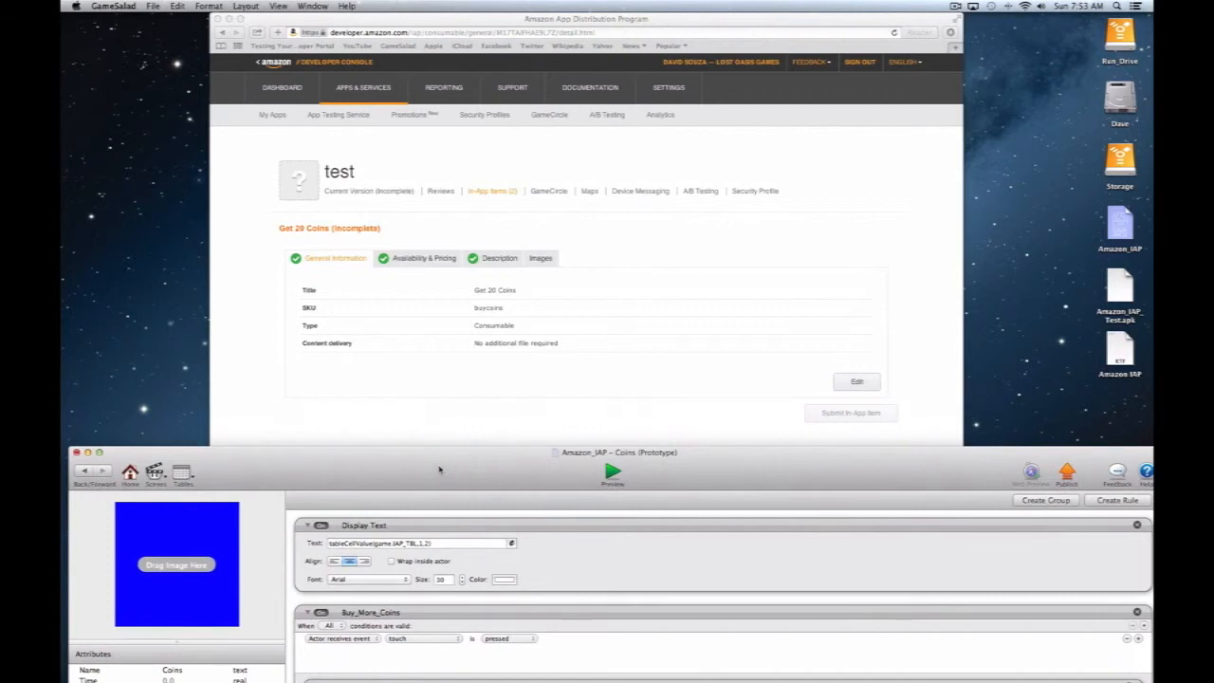
pyautogui.click(496, 194)
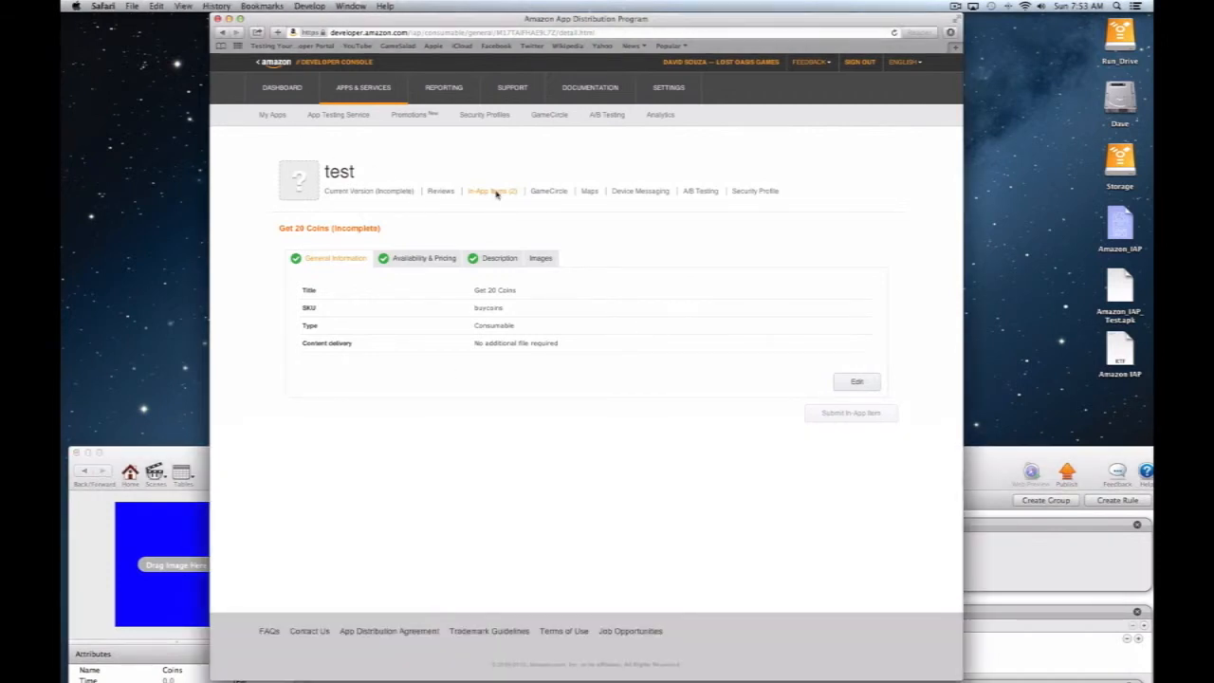
pyautogui.click(494, 195)
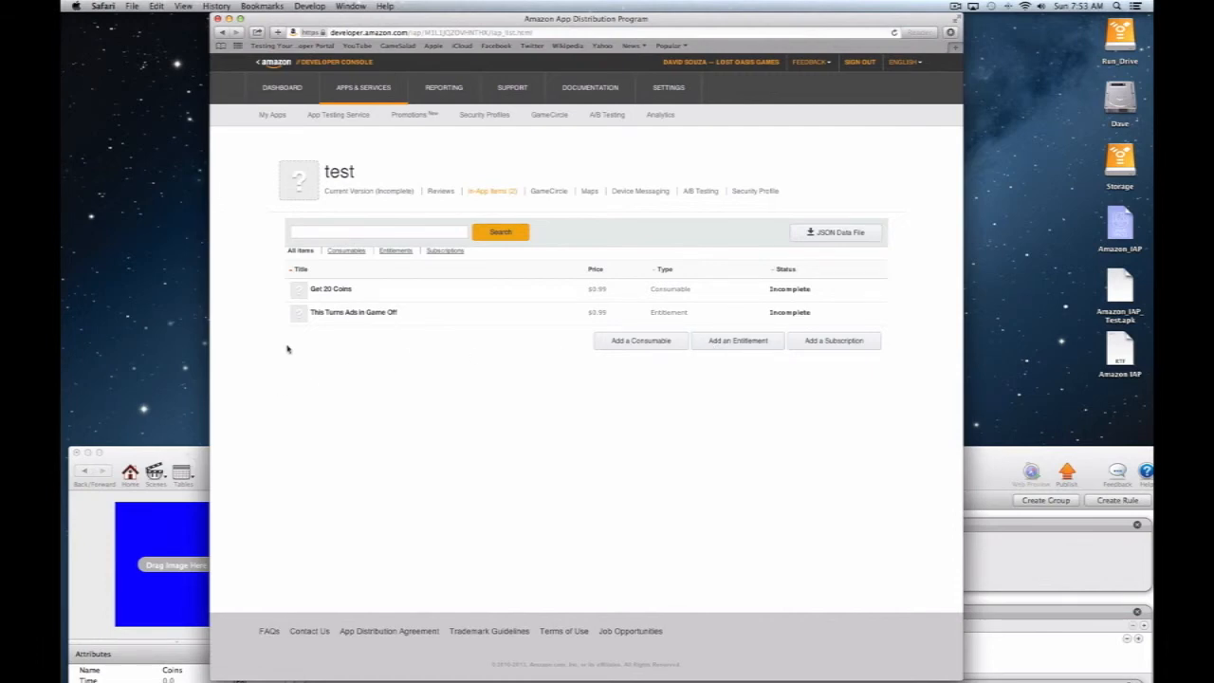
pyautogui.moveTo(220, 317); pyautogui.dragTo(207, 19)
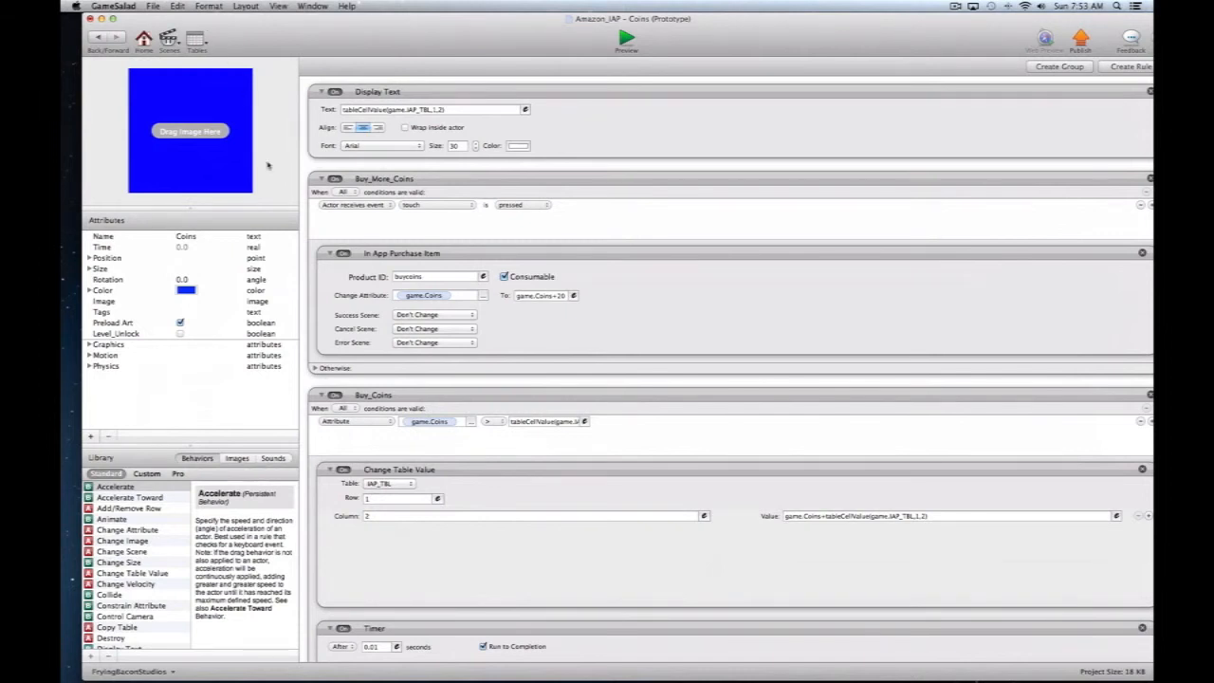
# Step: Examine the Coins actor's Buy_More_Coins purchase and Buy_Coins table-saving rules, and return to the initial scene
pyautogui.click(421, 277)
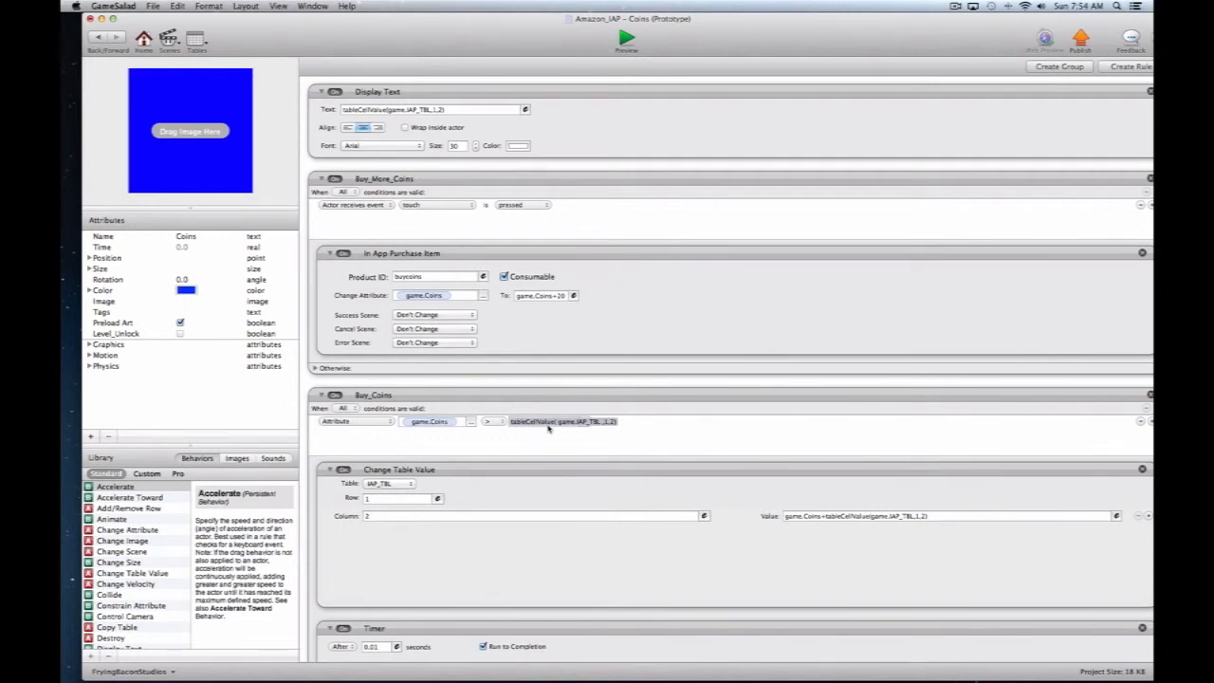
pyautogui.scroll(-1, 706, 497)
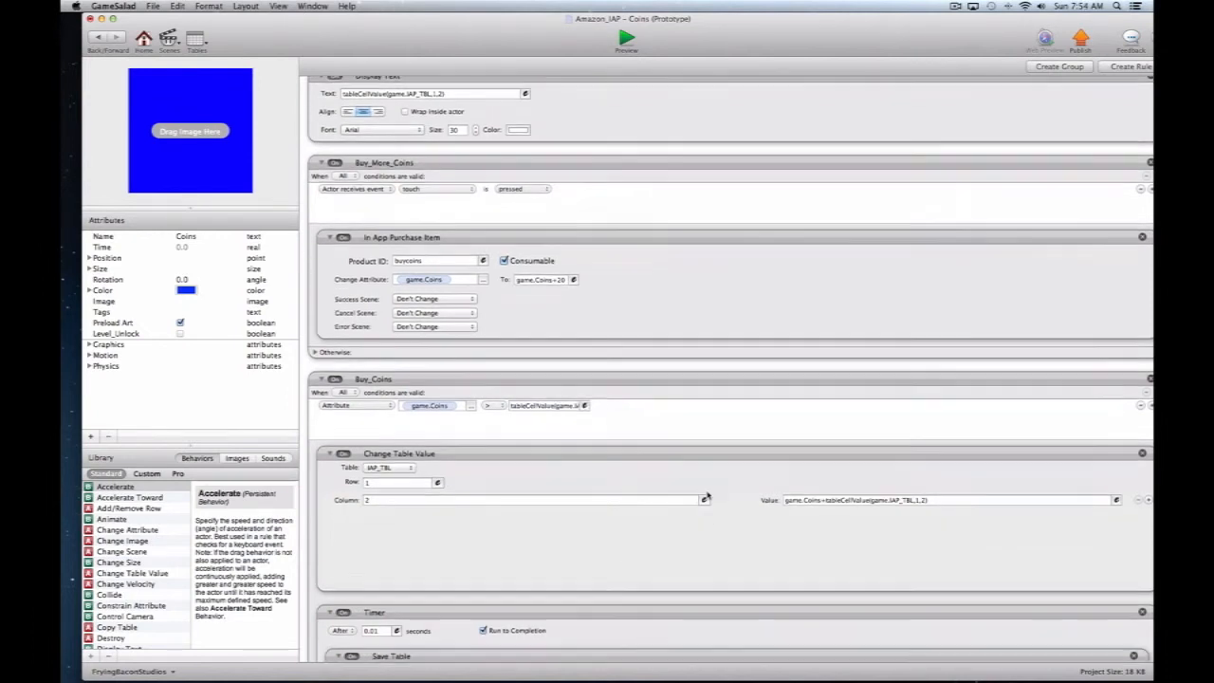
pyautogui.scroll(-2, 706, 497)
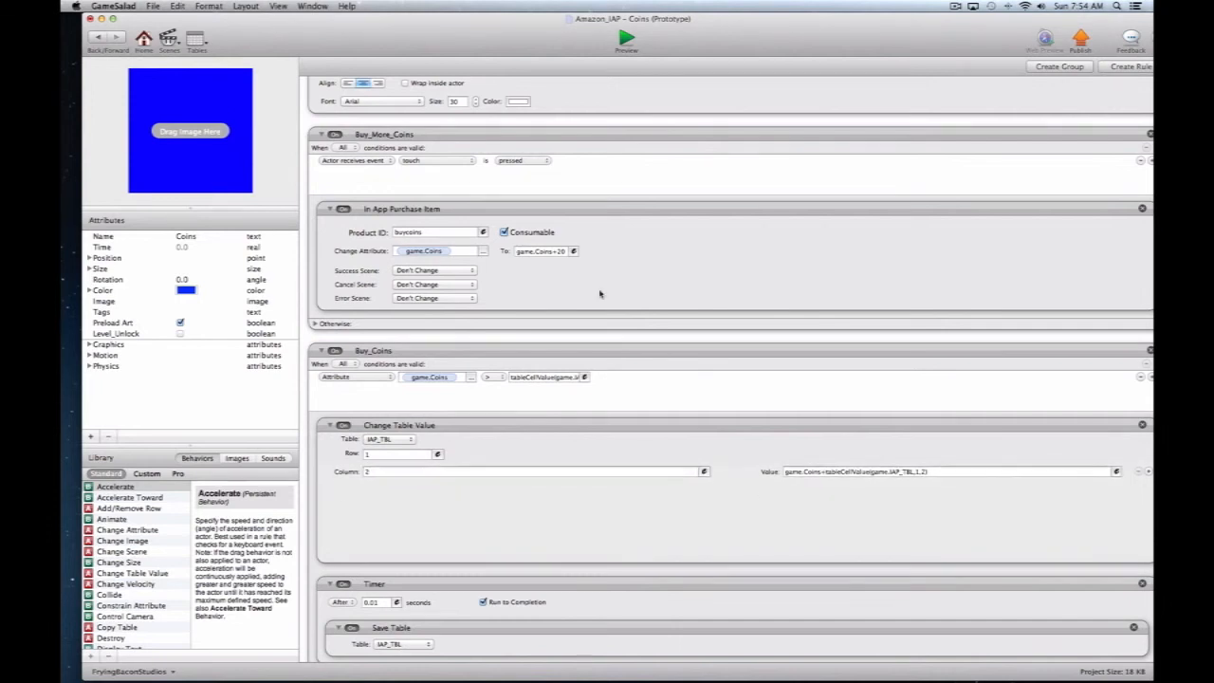
pyautogui.scroll(3, 599, 294)
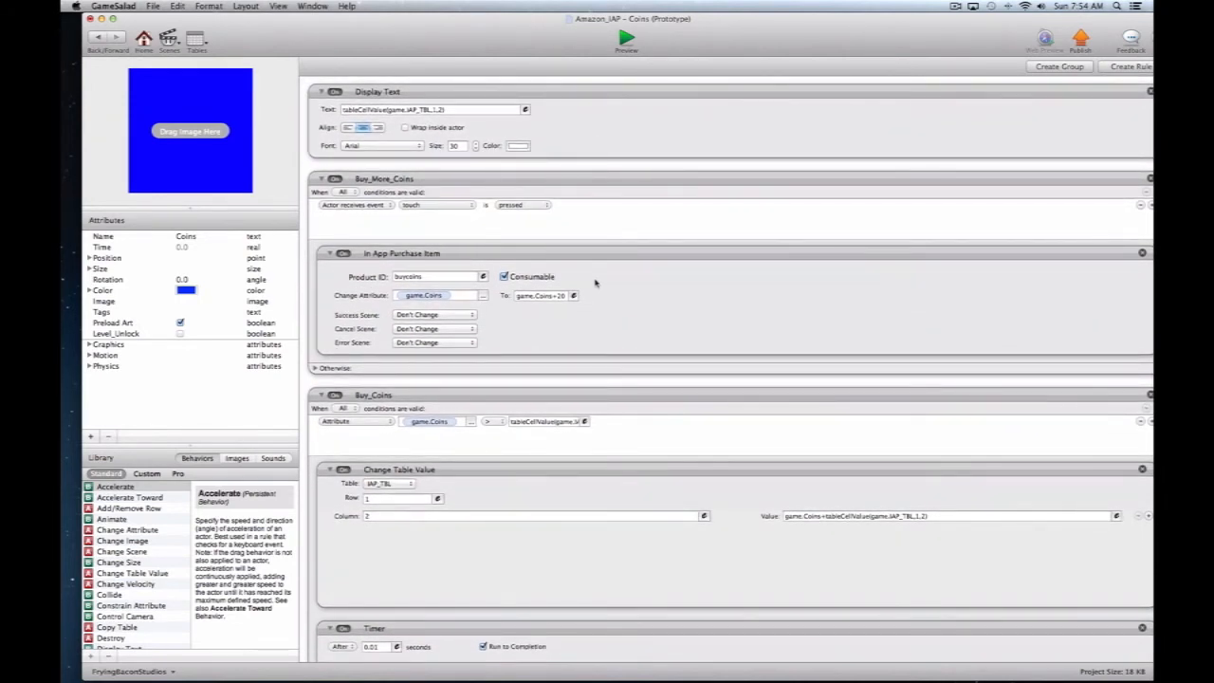
pyautogui.click(436, 422)
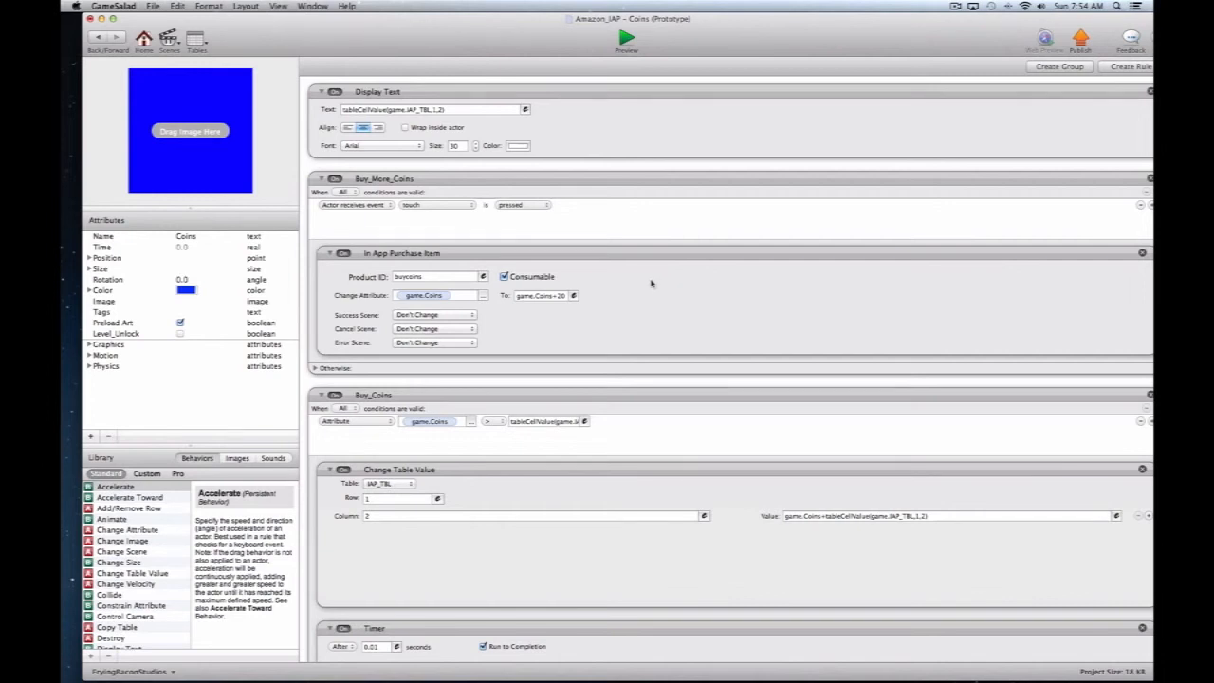
pyautogui.scroll(1, 640, 271)
pyautogui.scroll(-1, 639, 271)
pyautogui.click(99, 38)
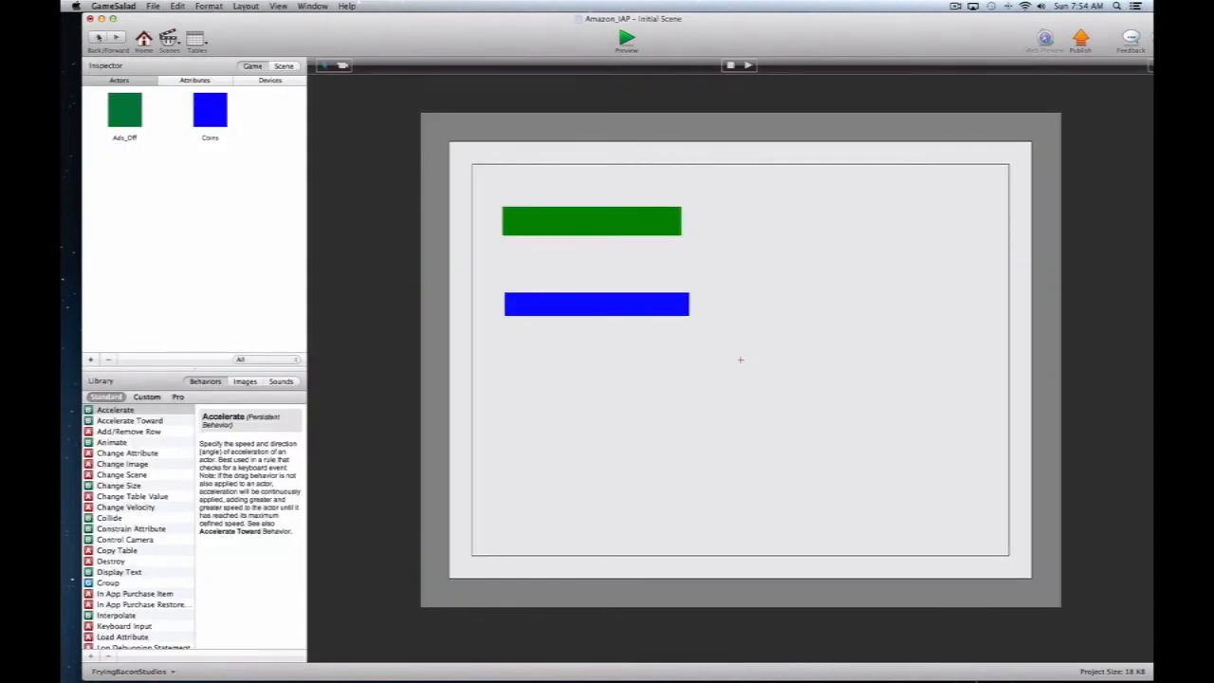
# Step: Close the developer console browser window and minimize the GameSalad project window
pyautogui.moveTo(396, 17); pyautogui.dragTo(388, 238)
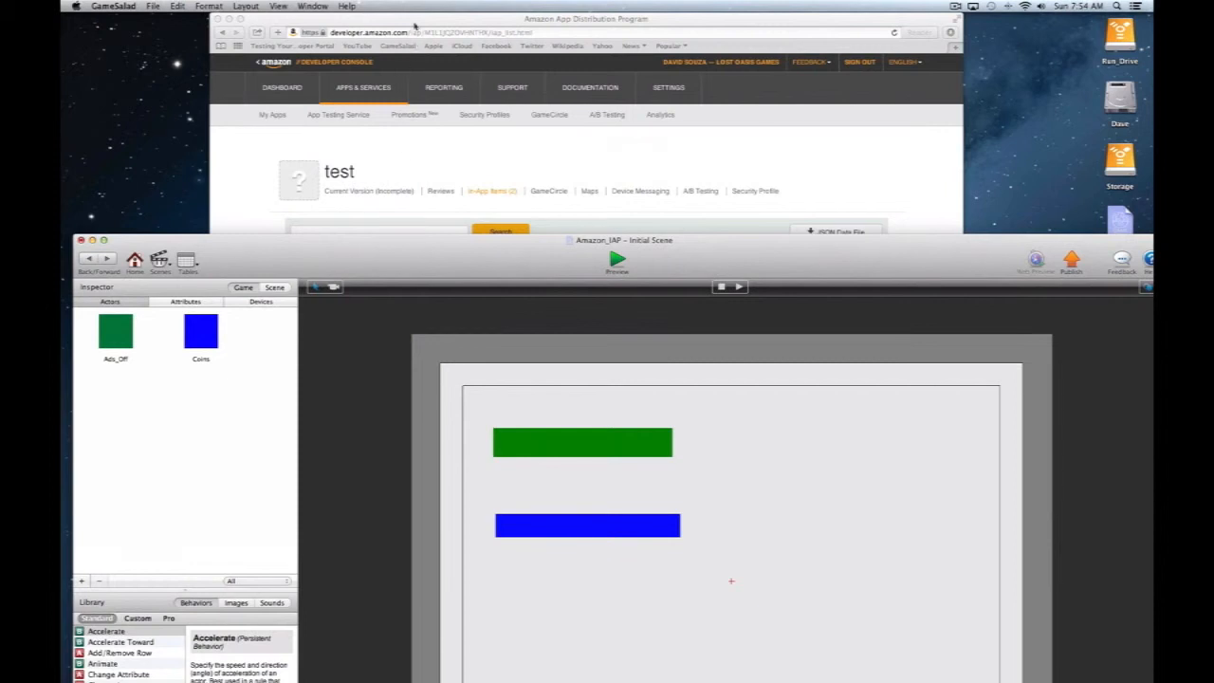
pyautogui.click(415, 26)
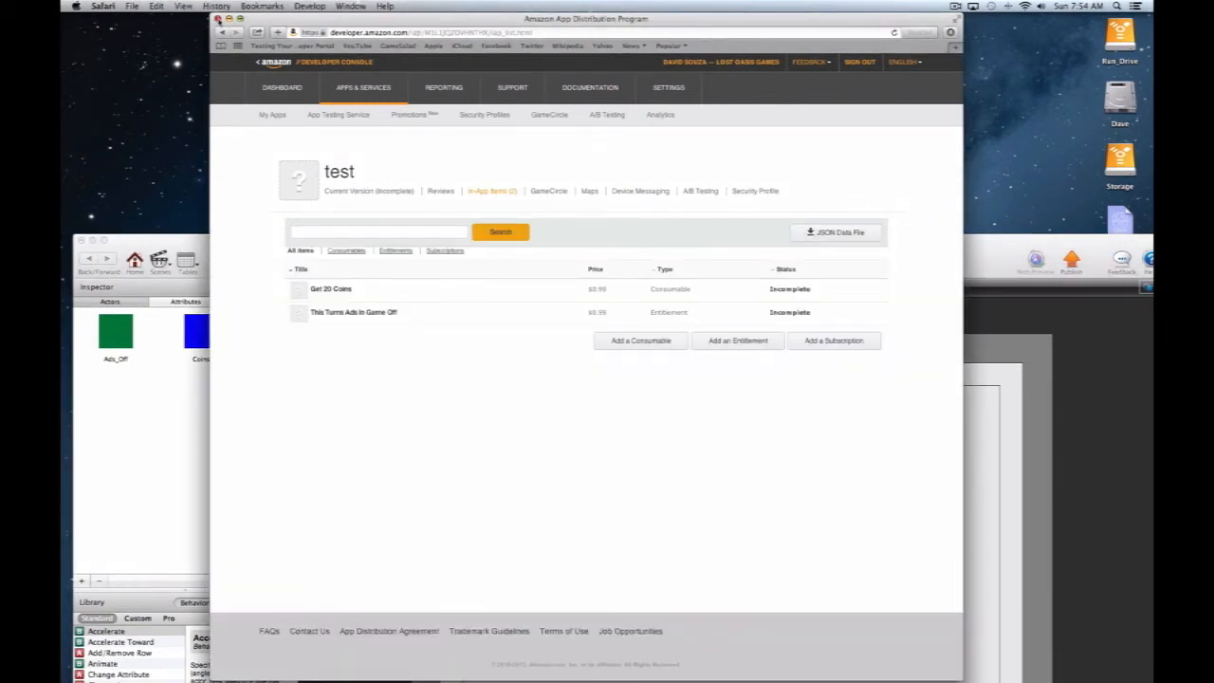
pyautogui.click(218, 18)
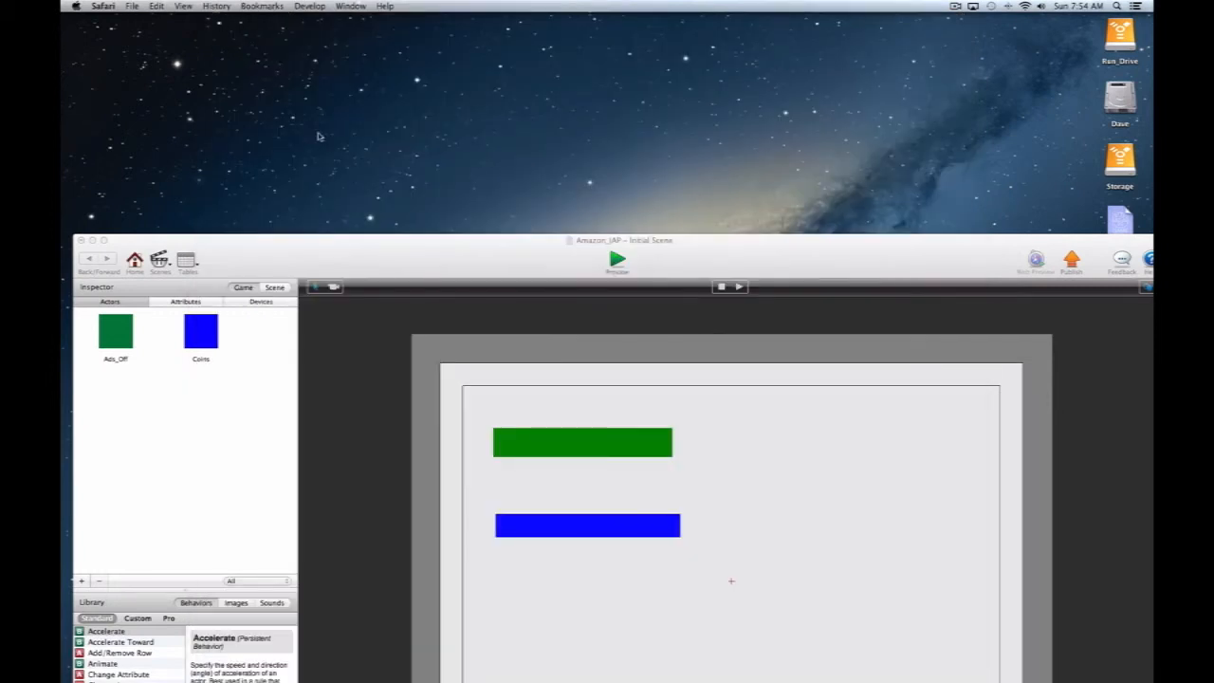
pyautogui.moveTo(428, 253); pyautogui.dragTo(419, 25)
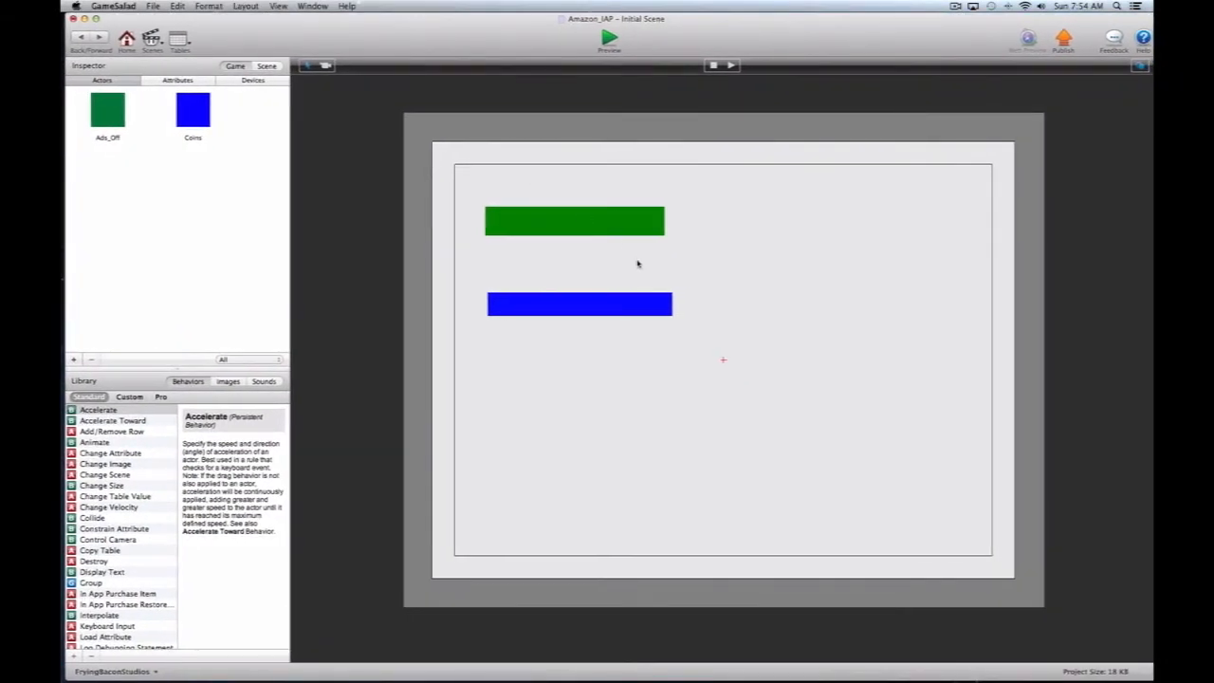
pyautogui.click(83, 18)
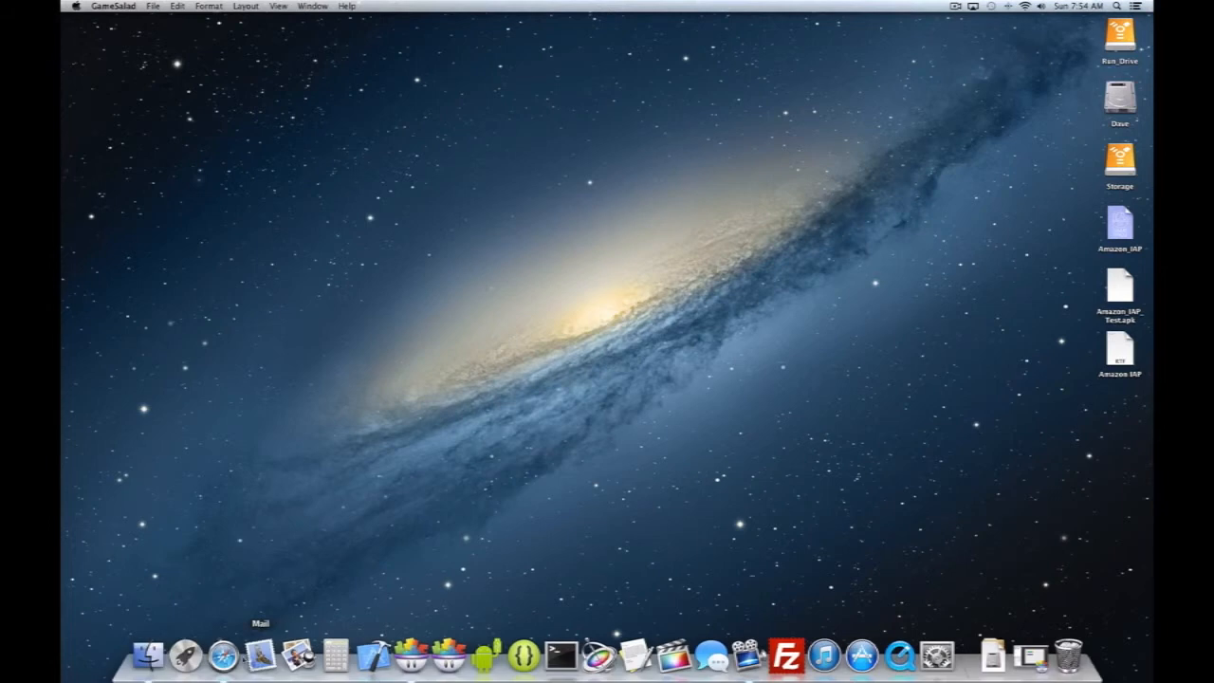
# Step: Switch to Safari, reopen the test app's in-app items page from the browsing history, and shift the browser window slightly aside
pyautogui.click(223, 655)
pyautogui.click(216, 6)
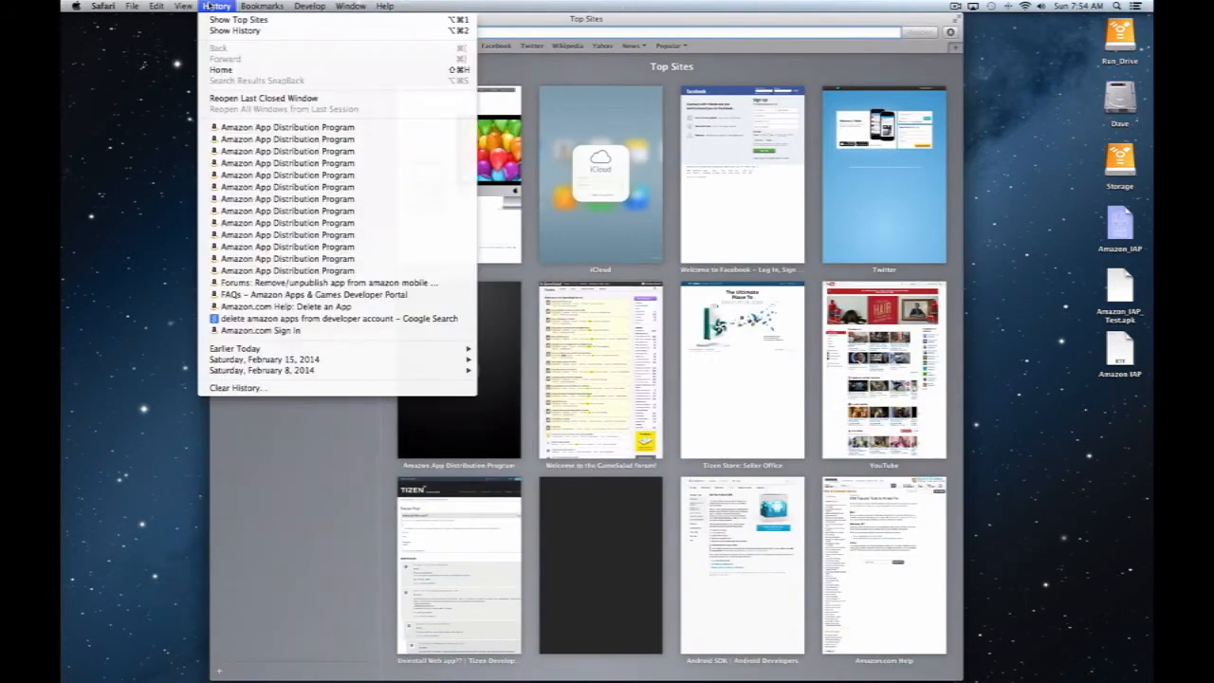
pyautogui.click(262, 127)
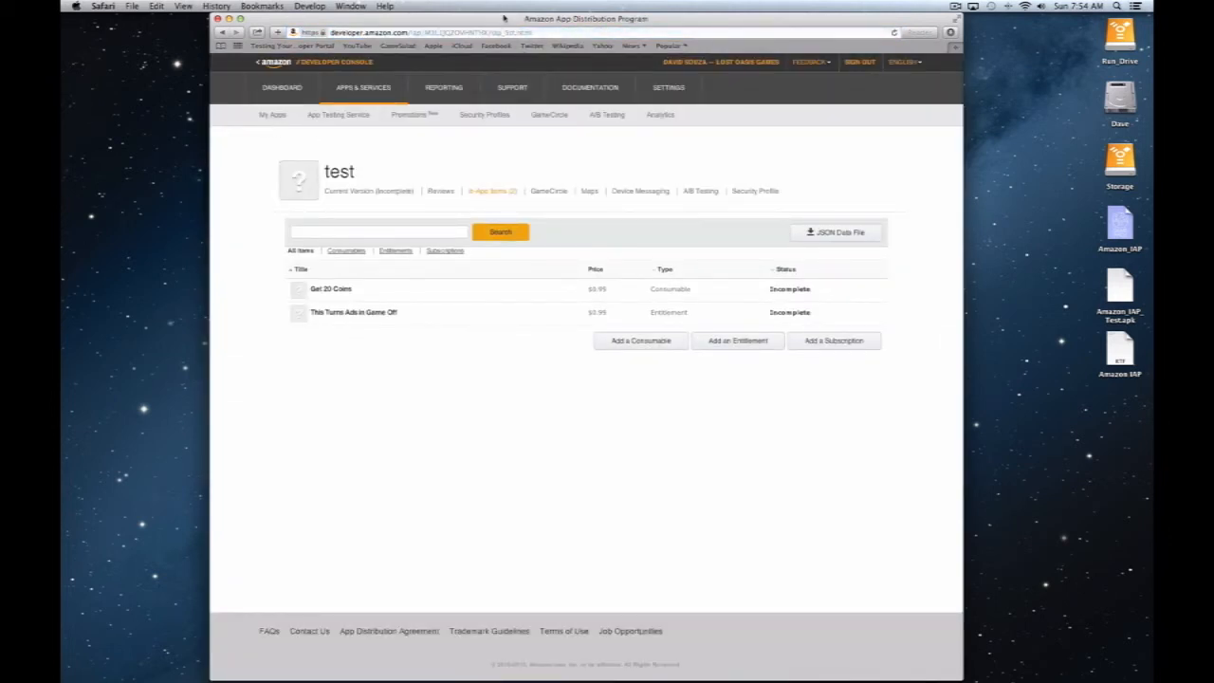
pyautogui.moveTo(504, 18); pyautogui.dragTo(483, 18)
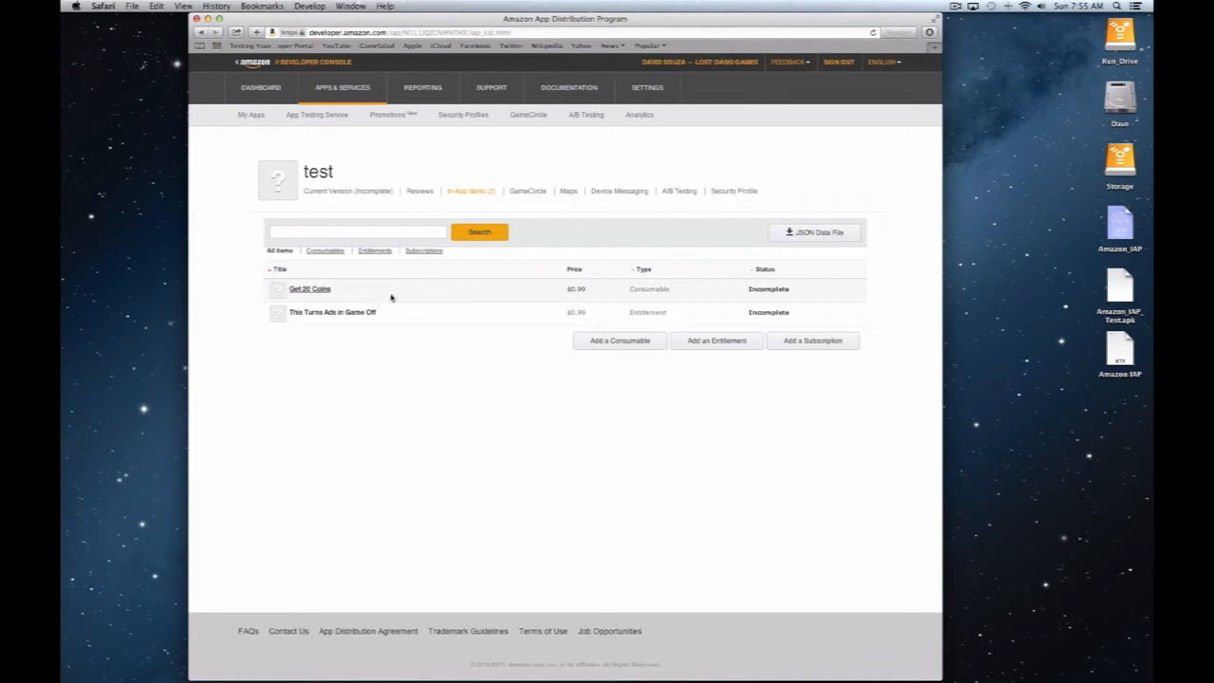
# Step: Download the JSON data file of the in-app items and move amazon.sdktester.json from Downloads to the desktop
pyautogui.click(807, 236)
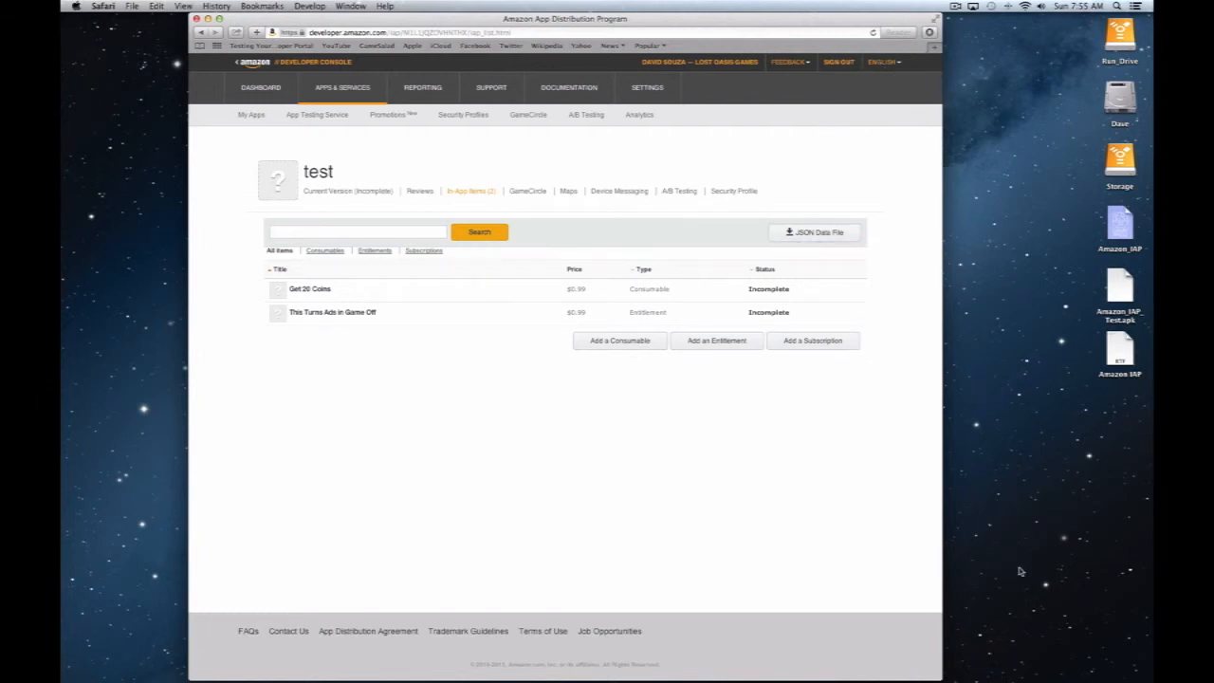
pyautogui.click(992, 654)
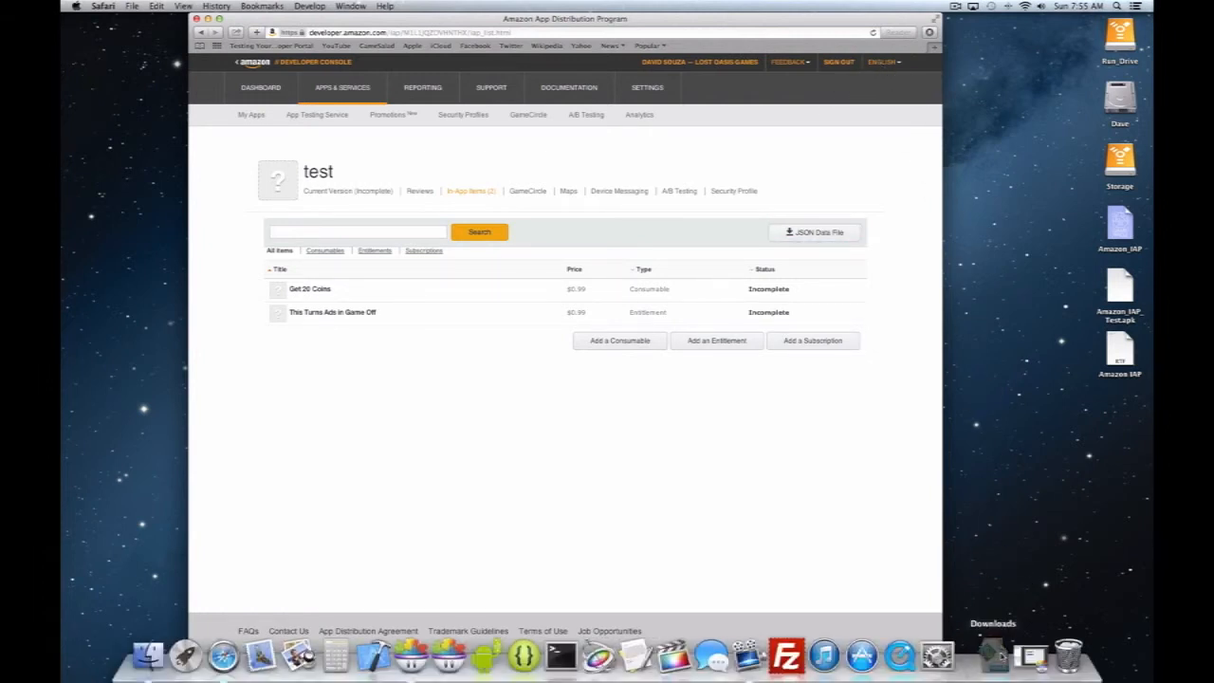
pyautogui.moveTo(750, 388); pyautogui.dragTo(1044, 243)
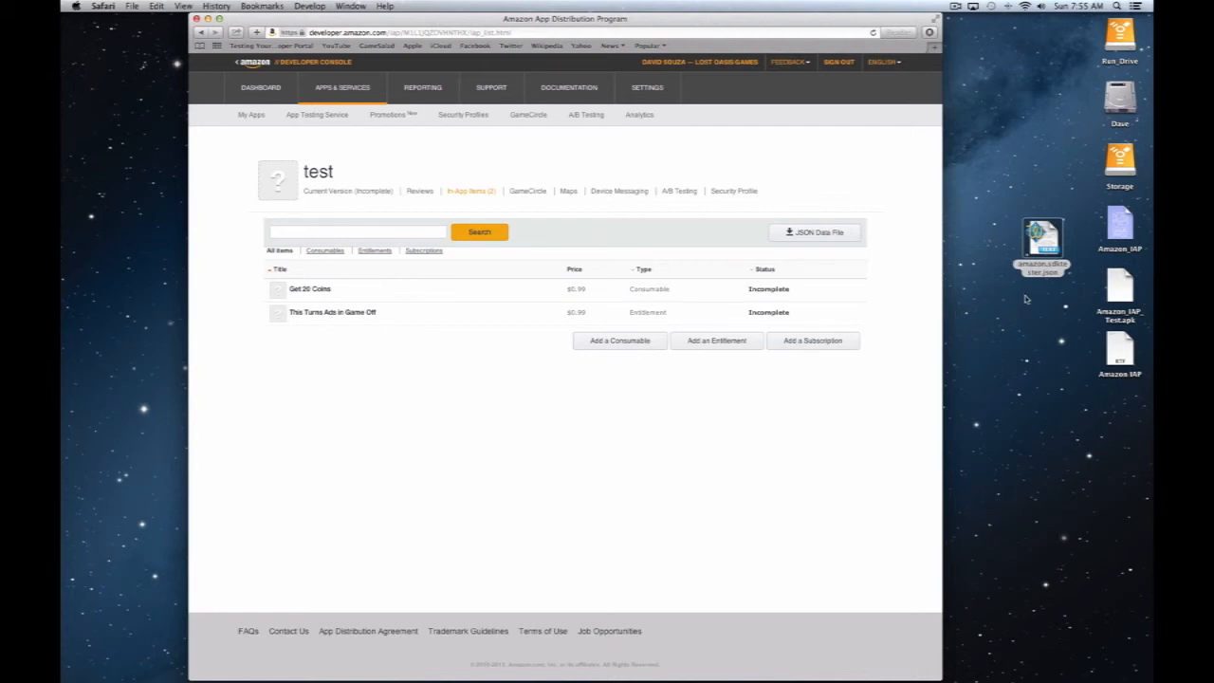
# Step: Open amazon.sdktester.json from the desktop in TextWrangler and hard-wrap its text at a character width of 72
pyautogui.click(1047, 244)
pyautogui.doubleClick(1047, 244)
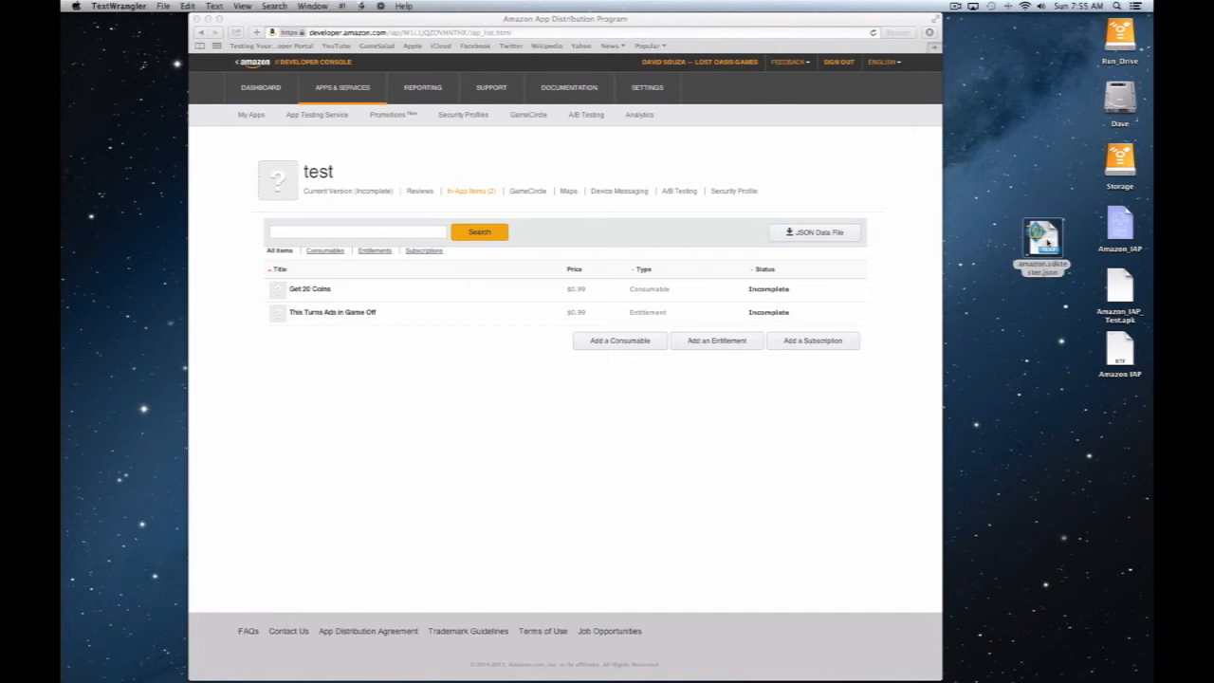
pyautogui.click(242, 6)
pyautogui.moveTo(214, 6)
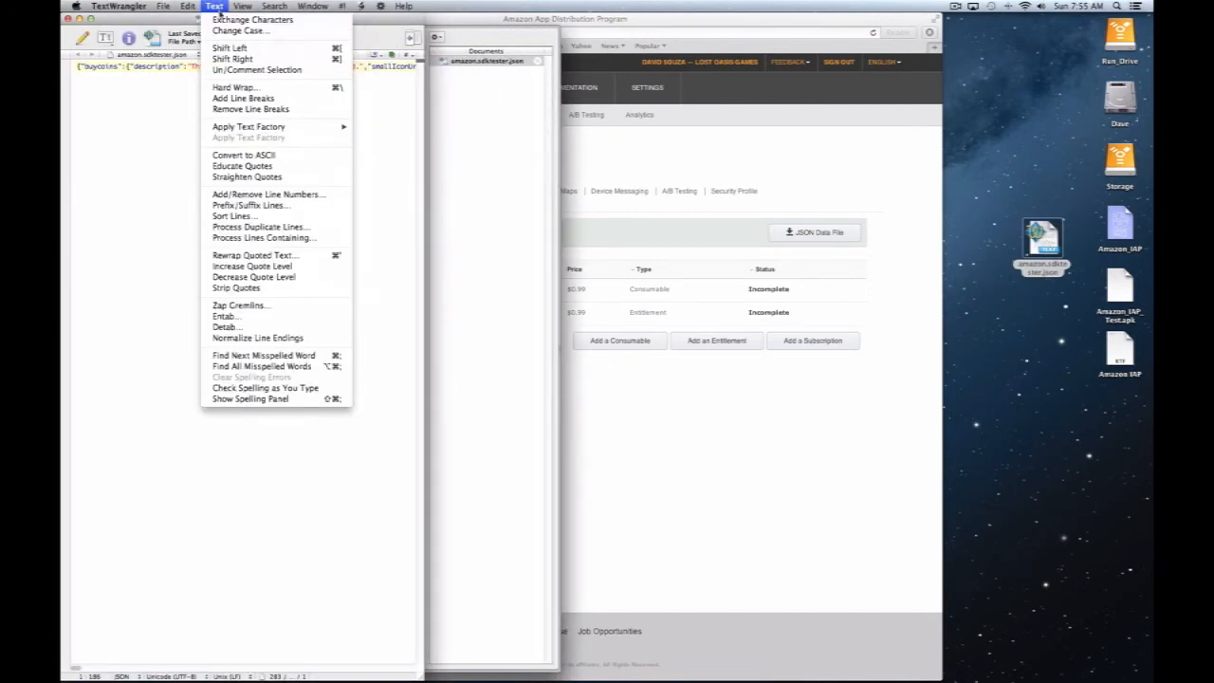
pyautogui.click(238, 87)
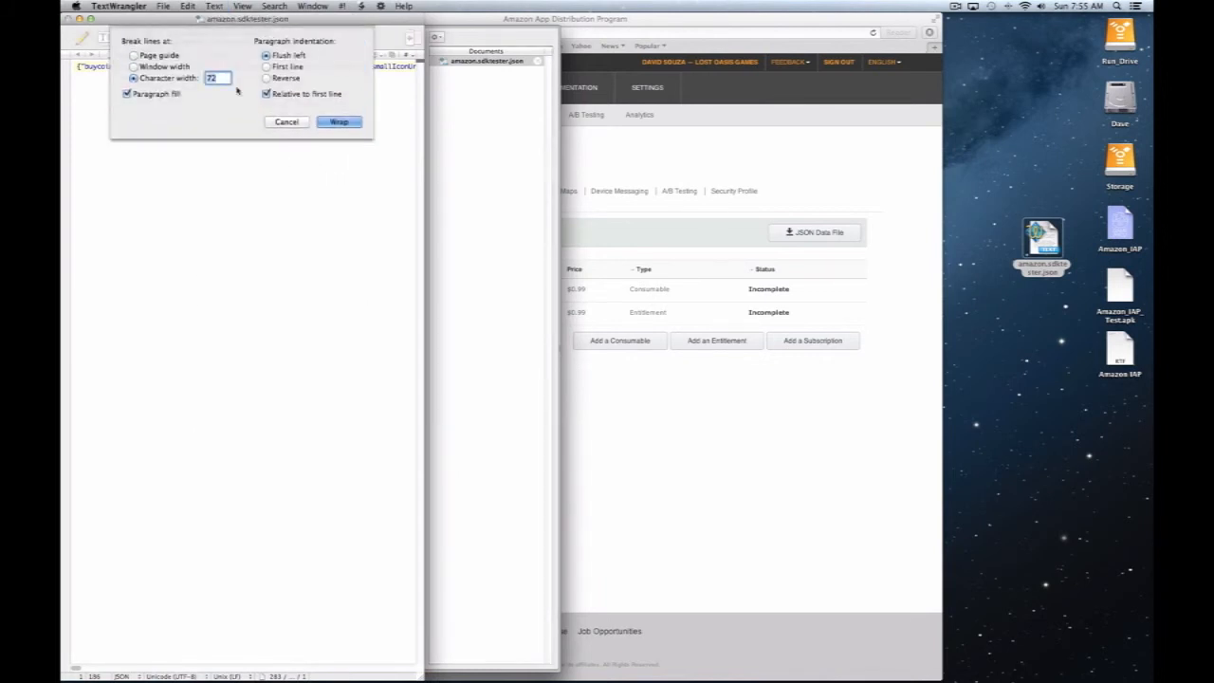
pyautogui.click(359, 121)
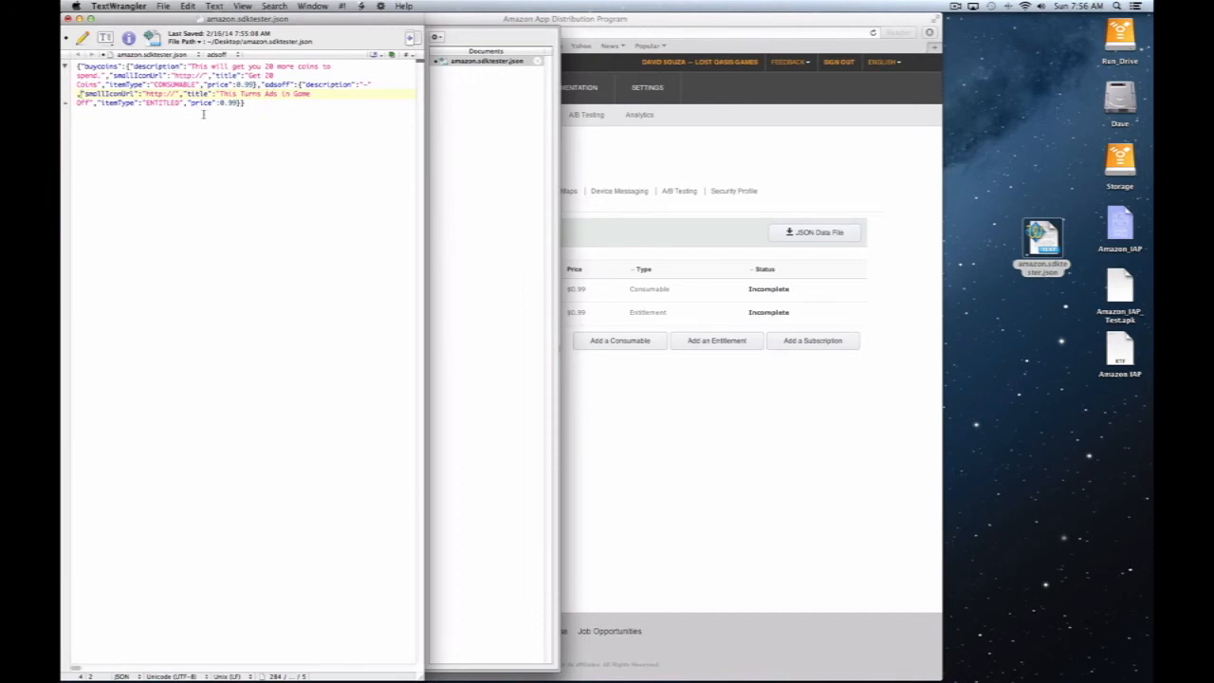
# Step: Review the wrapped buycoins and adsoff entries in the JSON file and close its window
pyautogui.hscroll(2, 243, 113)
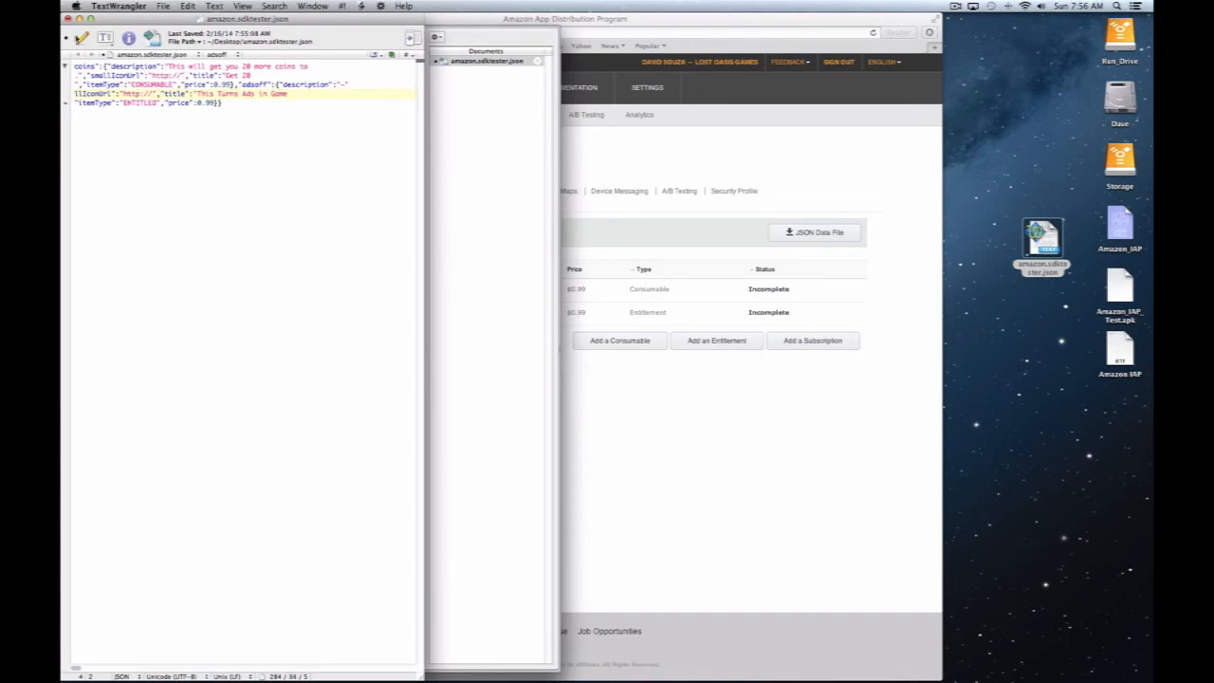
pyautogui.click(68, 19)
pyautogui.click(227, 83)
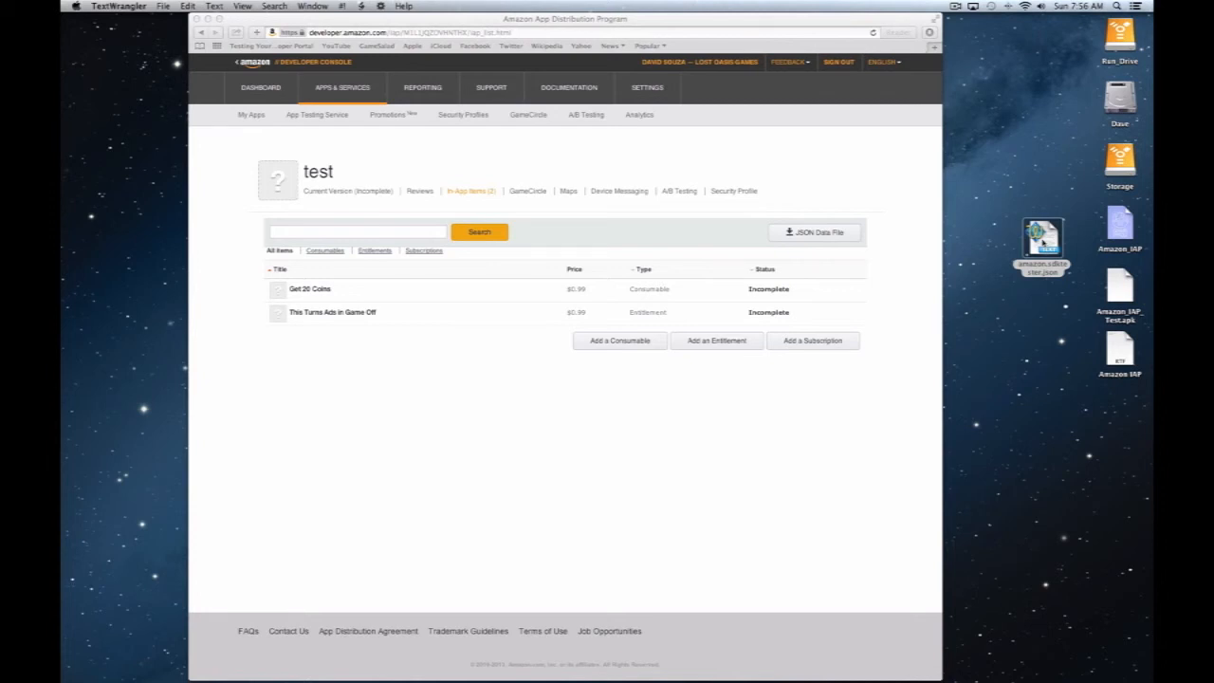
pyautogui.moveTo(580, 657)
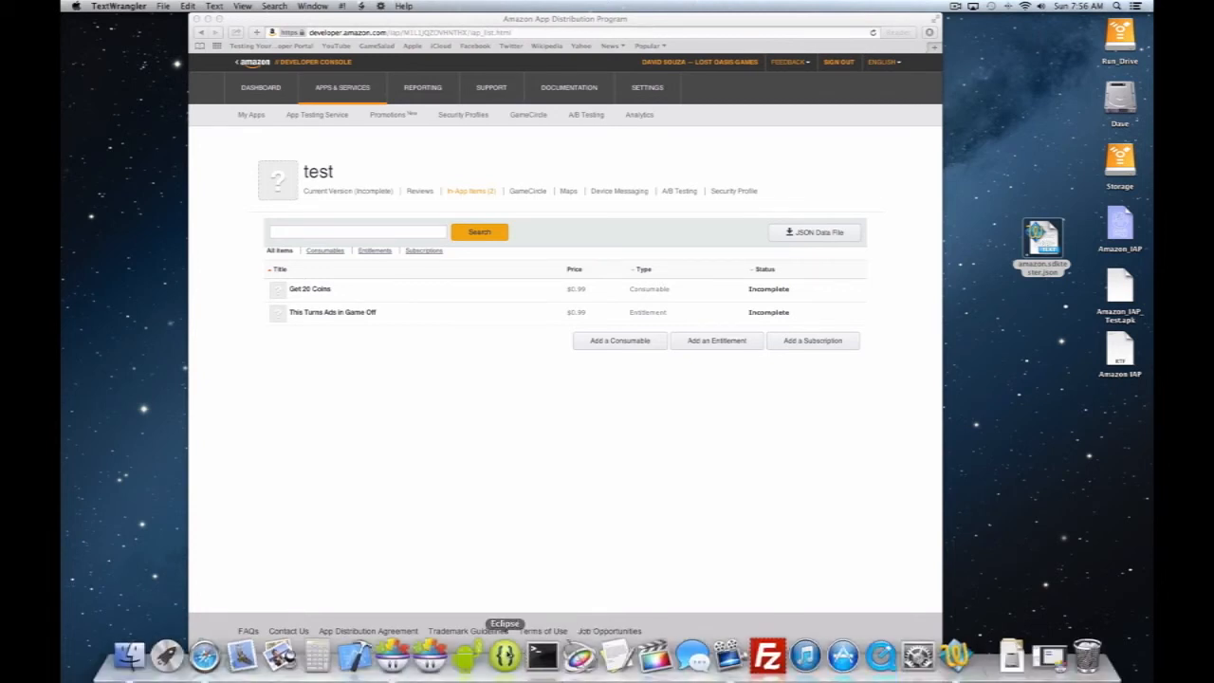